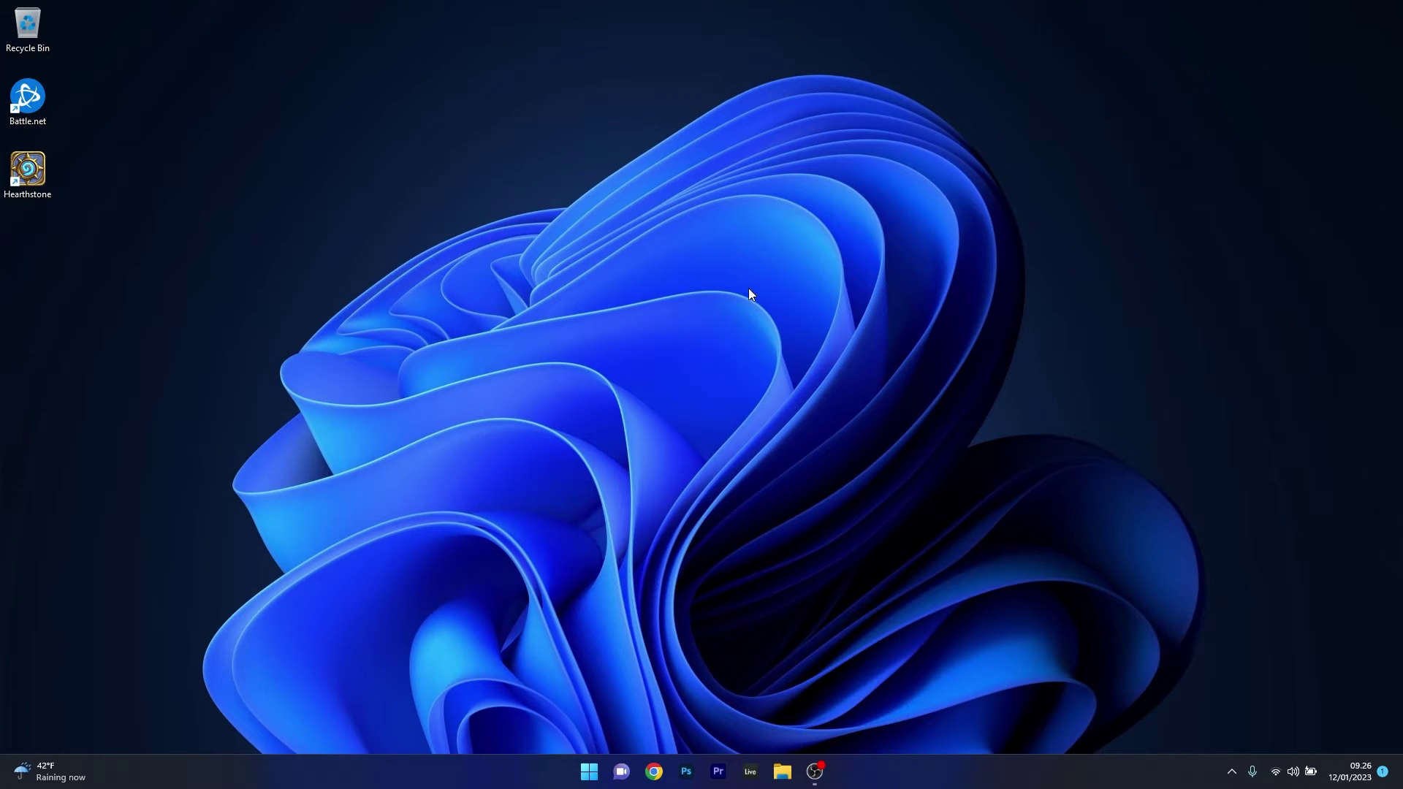
Step: Fully exit the Battle.net client running in the background, relaunch it, and close its window
{"action": "left_click", "coordinate": [1234, 774]}
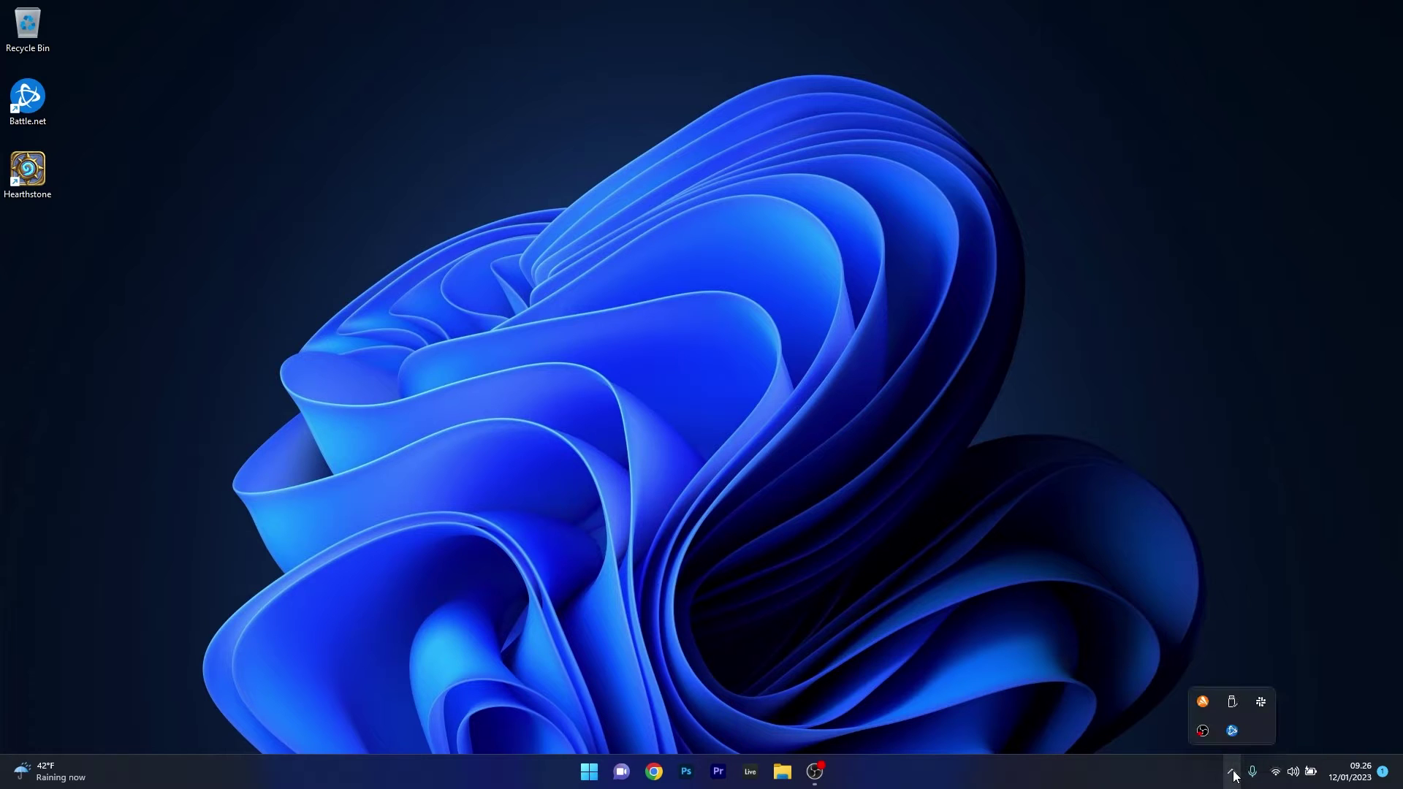
{"action": "right_click", "coordinate": [1235, 732]}
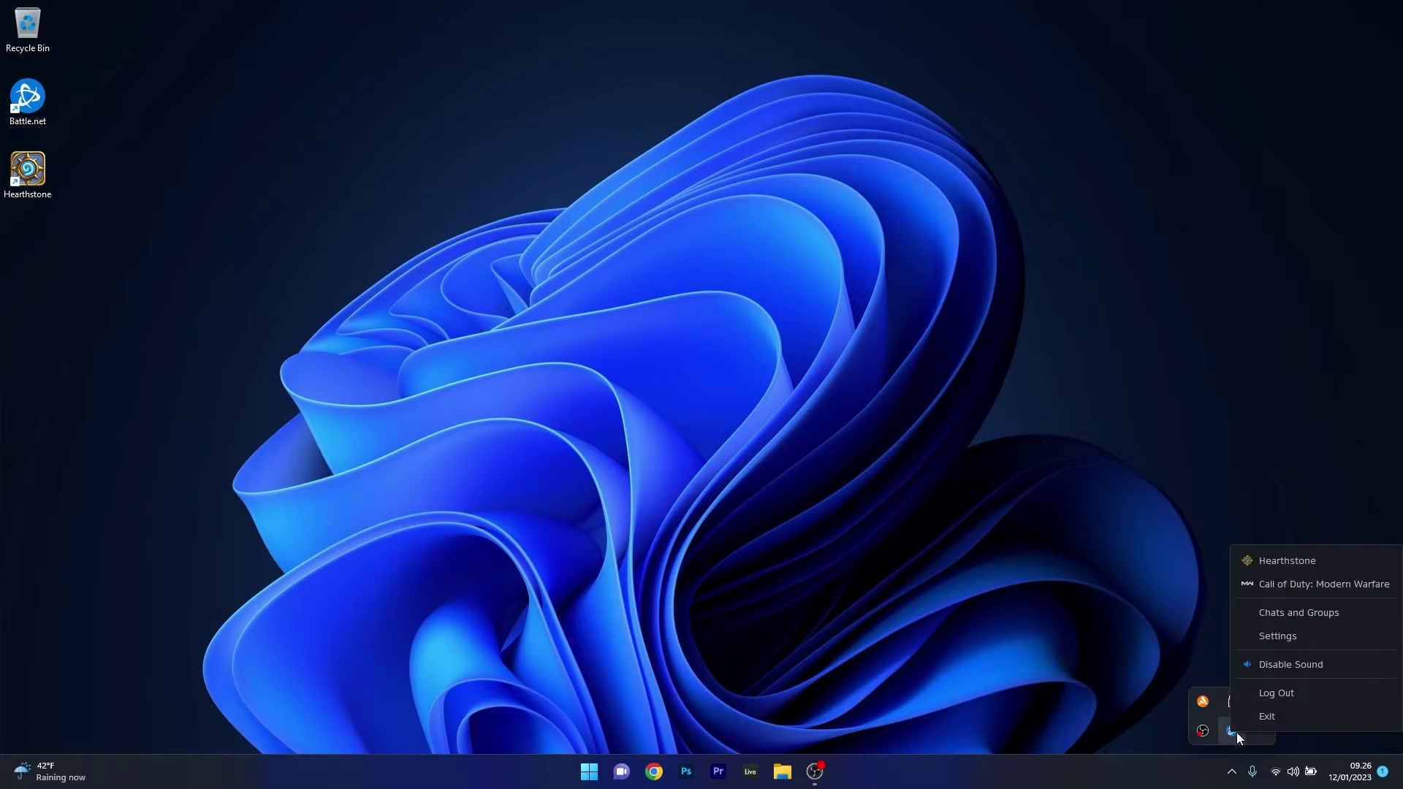
{"action": "left_click", "coordinate": [1336, 720]}
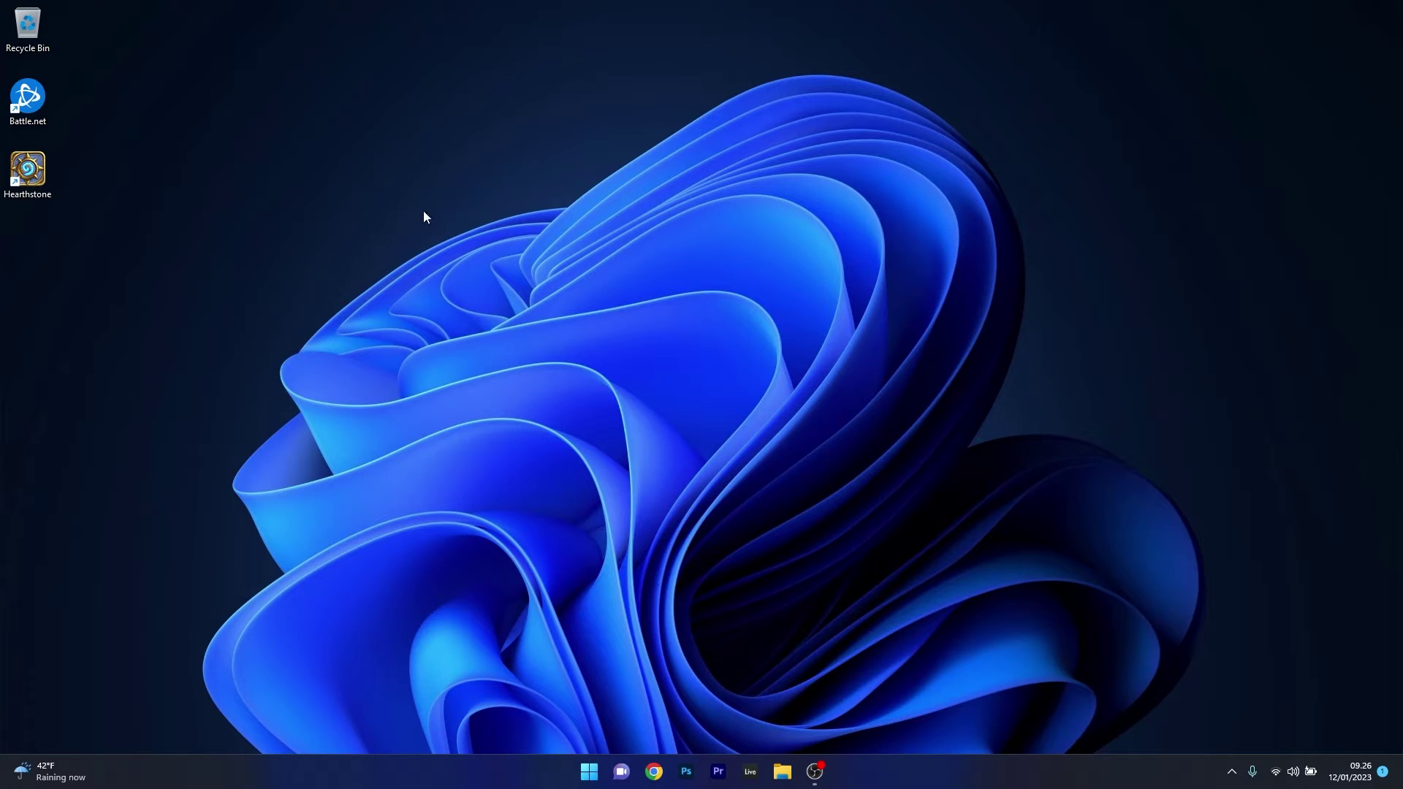
{"action": "double_click", "coordinate": [32, 104]}
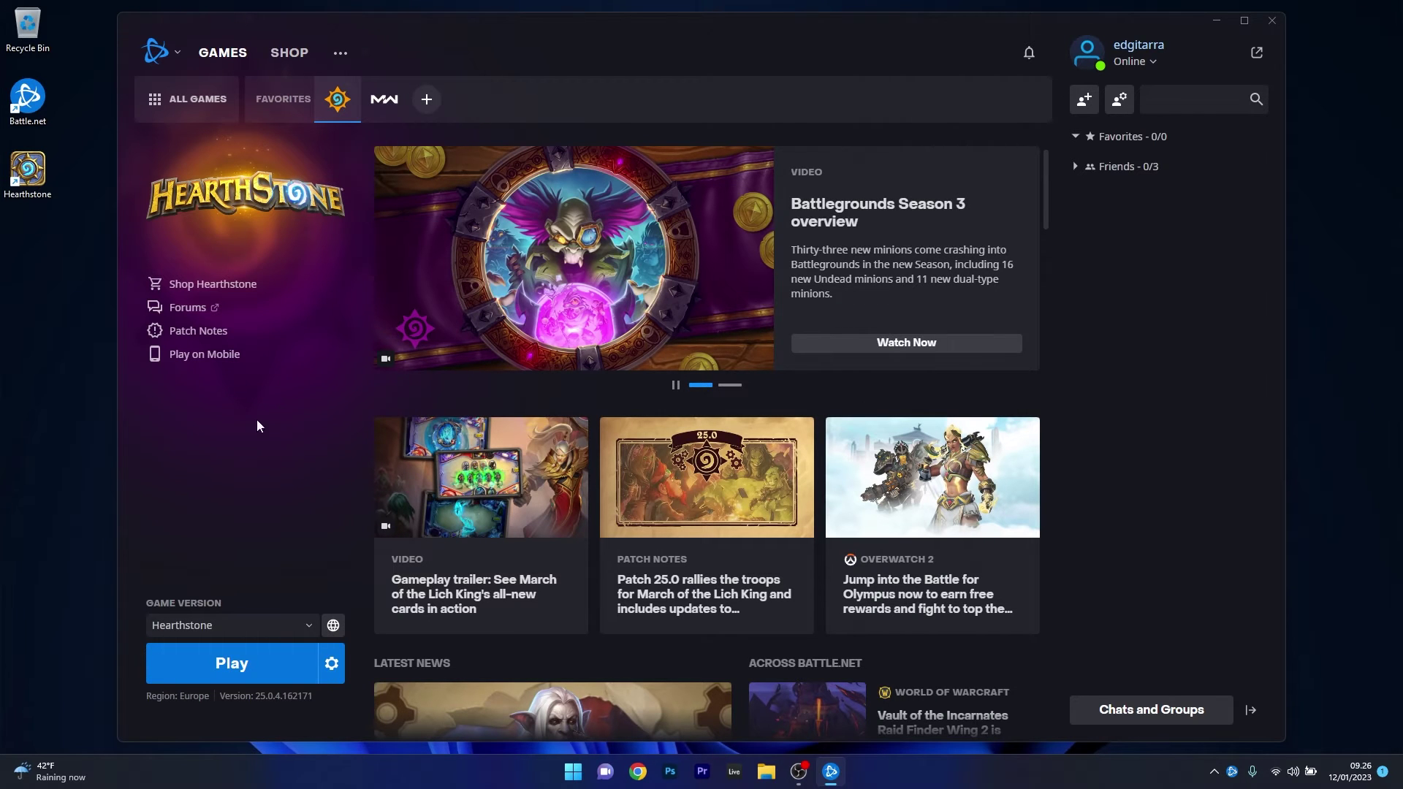
{"action": "left_click", "coordinate": [1272, 22]}
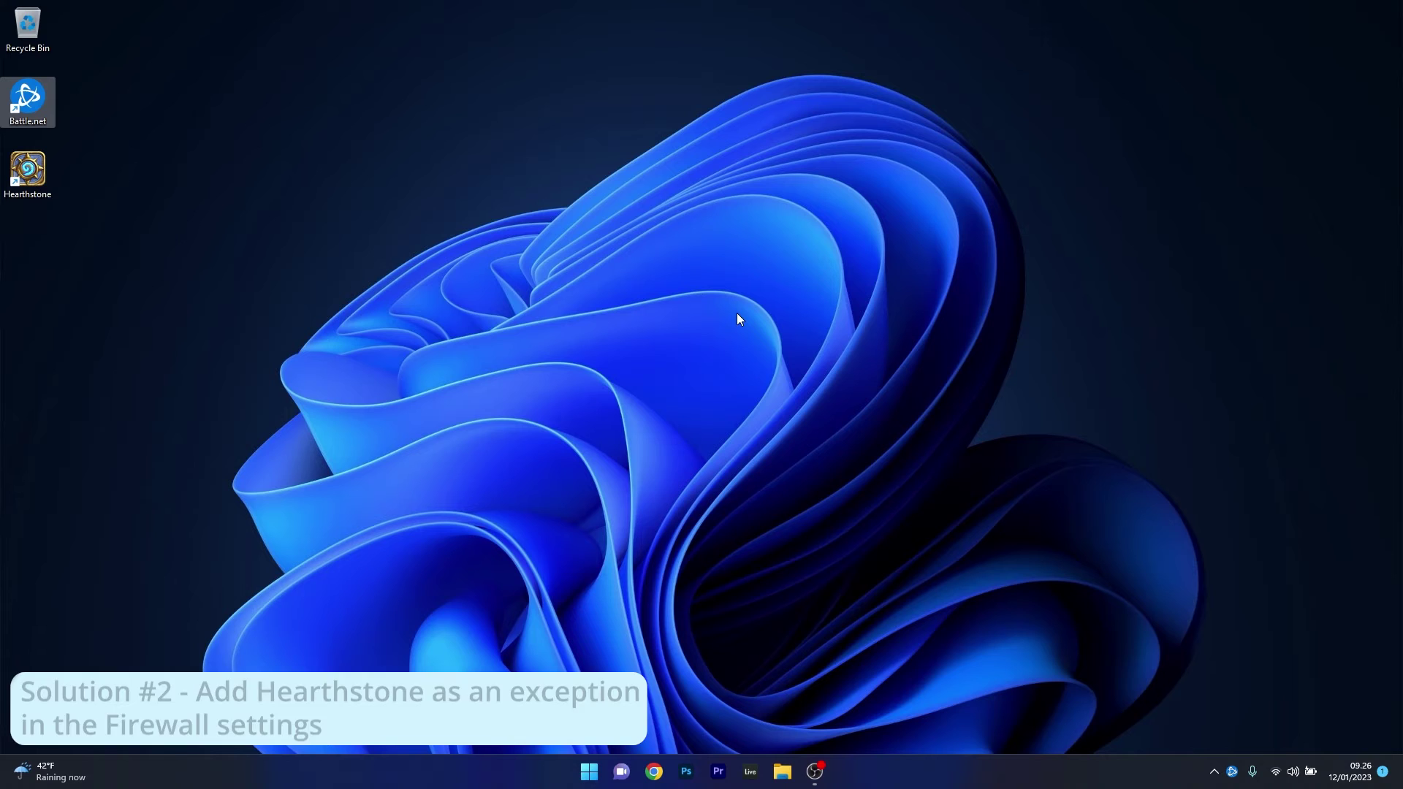
Step: Search Windows for "firewall" and open the list of apps allowed through Windows Defender Firewall
{"action": "left_click", "coordinate": [596, 773]}
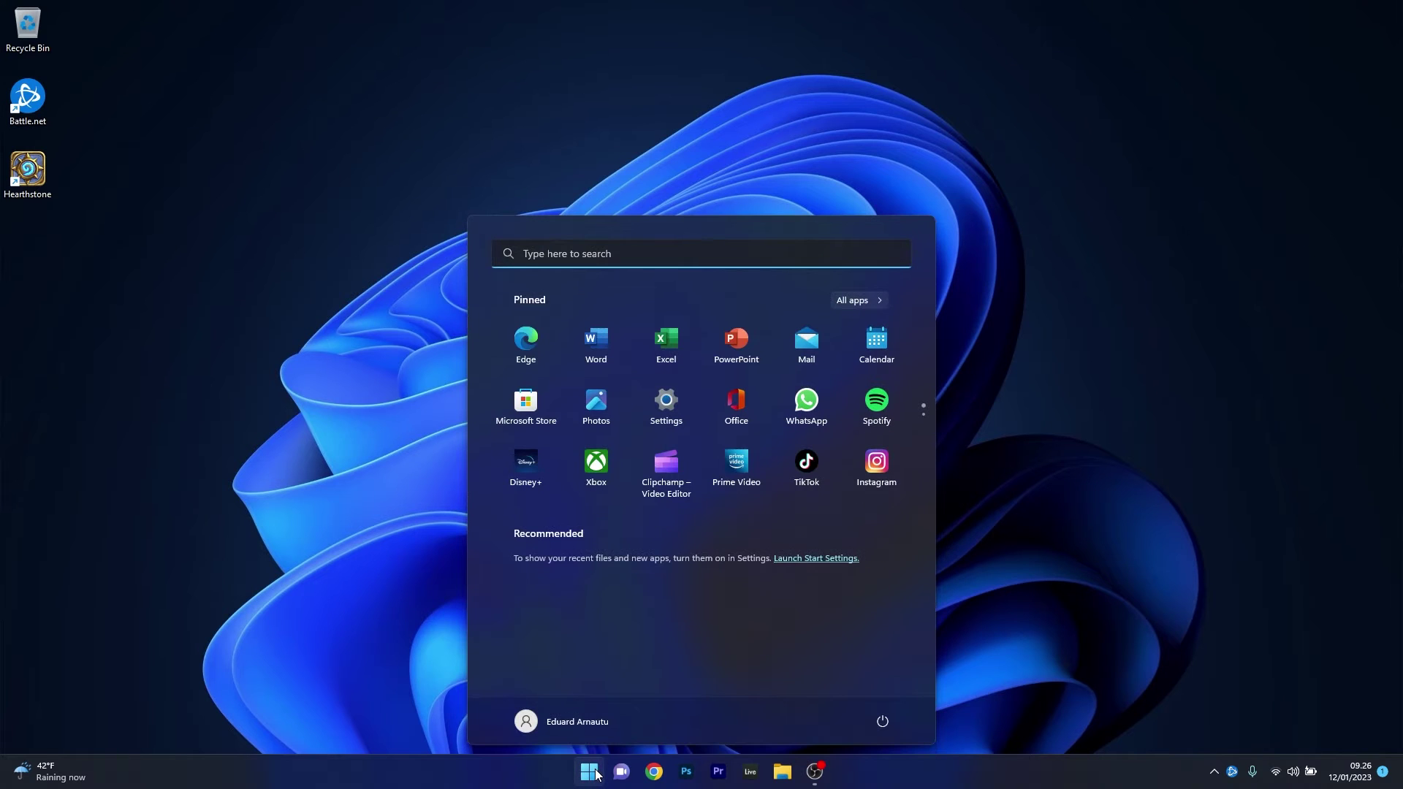
{"action": "type", "text": "firewall"}
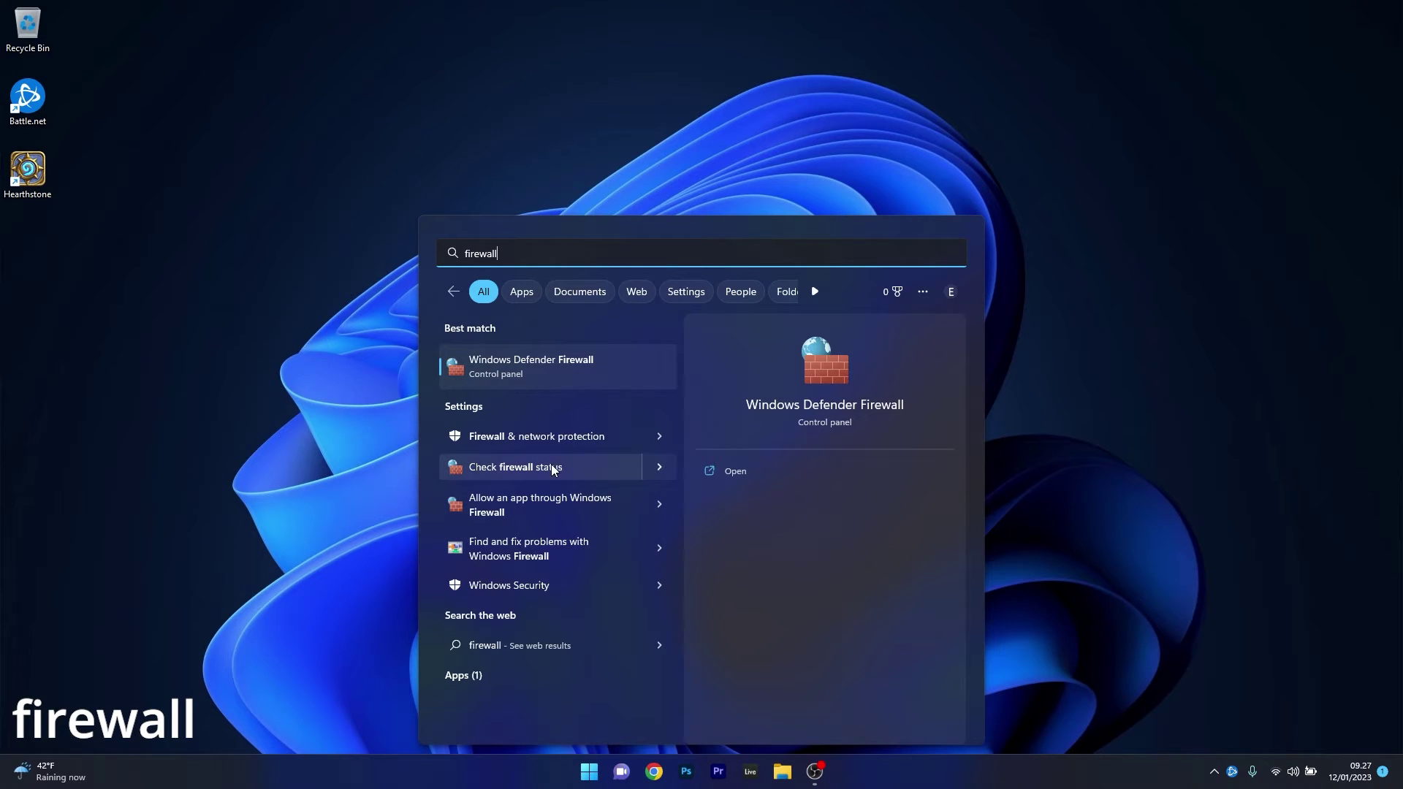
{"action": "left_click", "coordinate": [576, 363]}
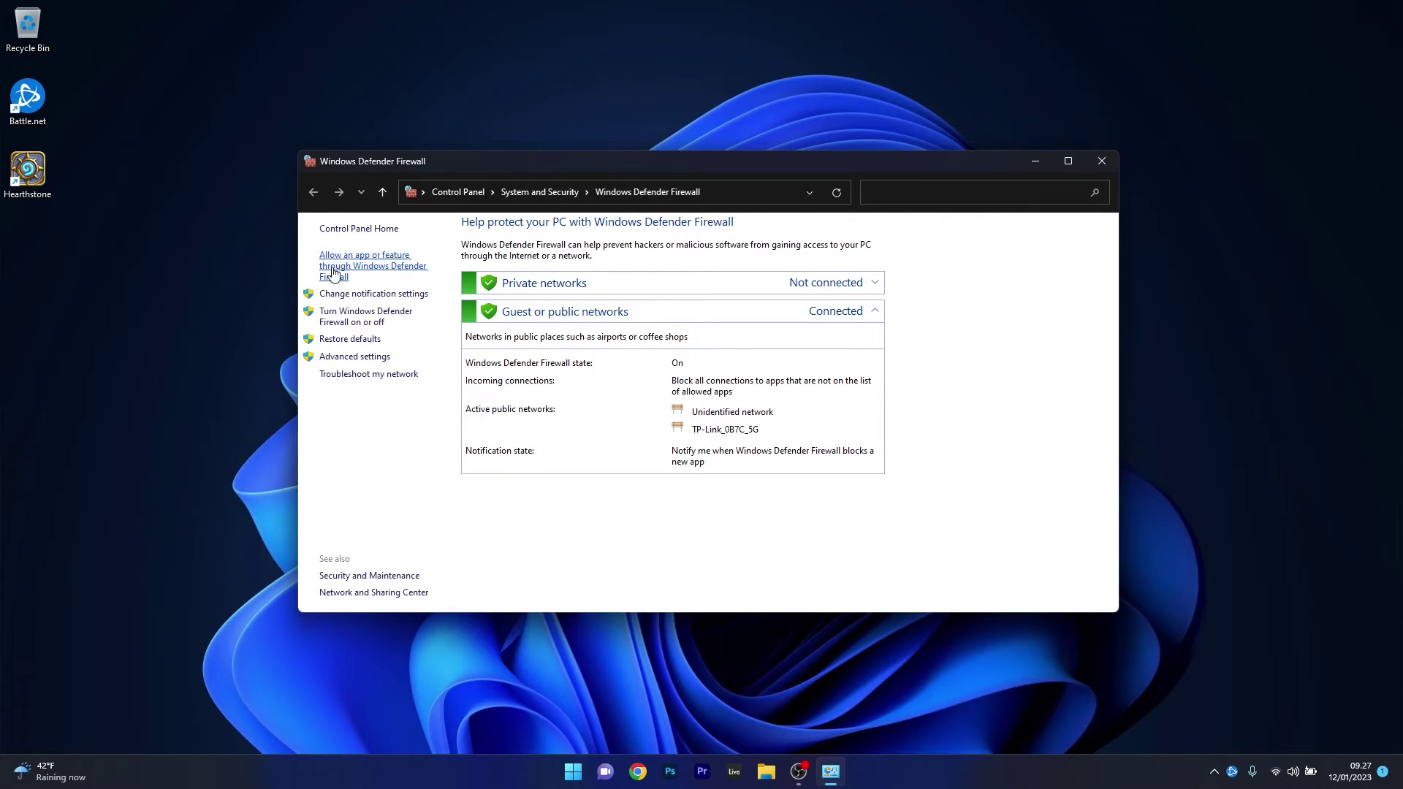
{"action": "left_click", "coordinate": [378, 276]}
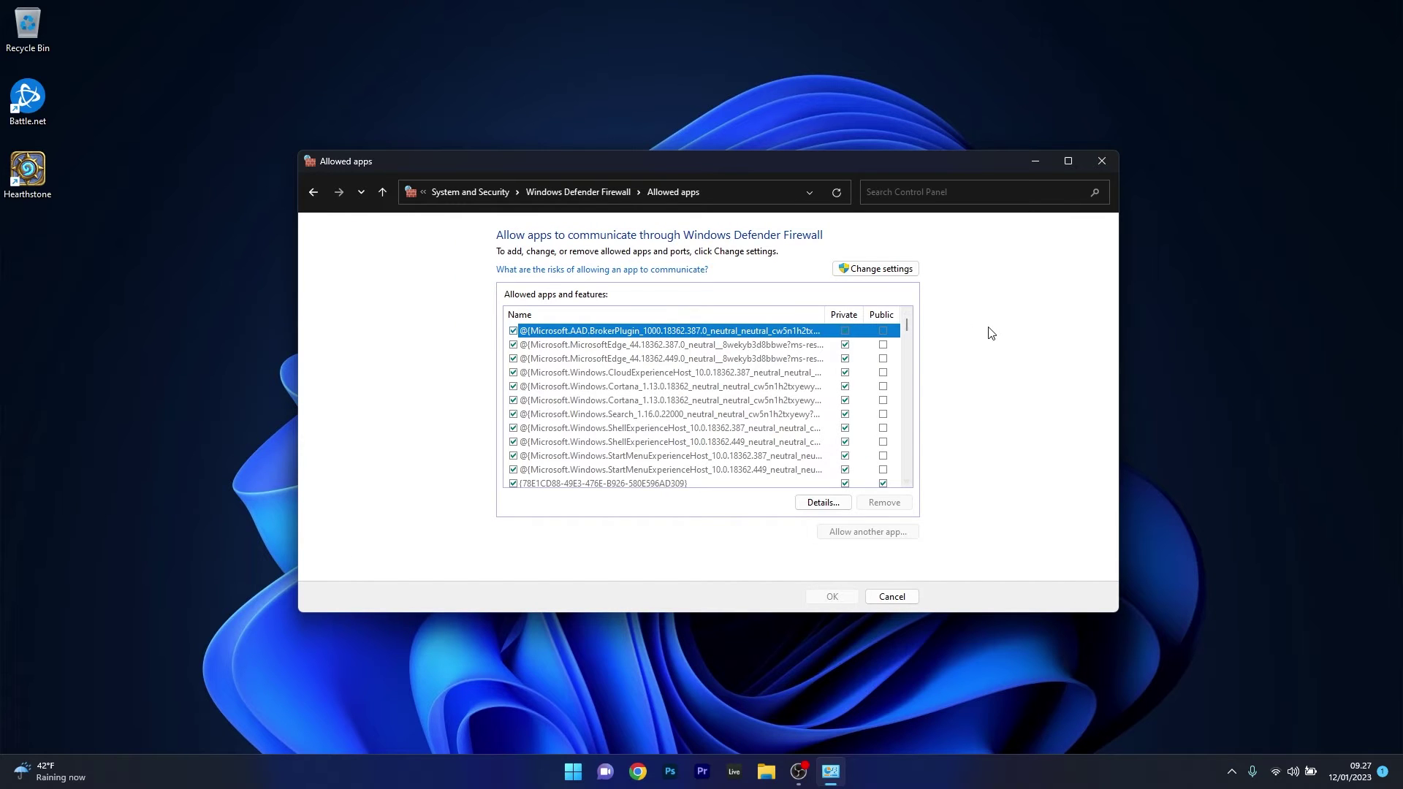
Step: Allow hearthstone through the firewall on private networks, save the change, and close the firewall window
{"action": "left_click", "coordinate": [889, 270]}
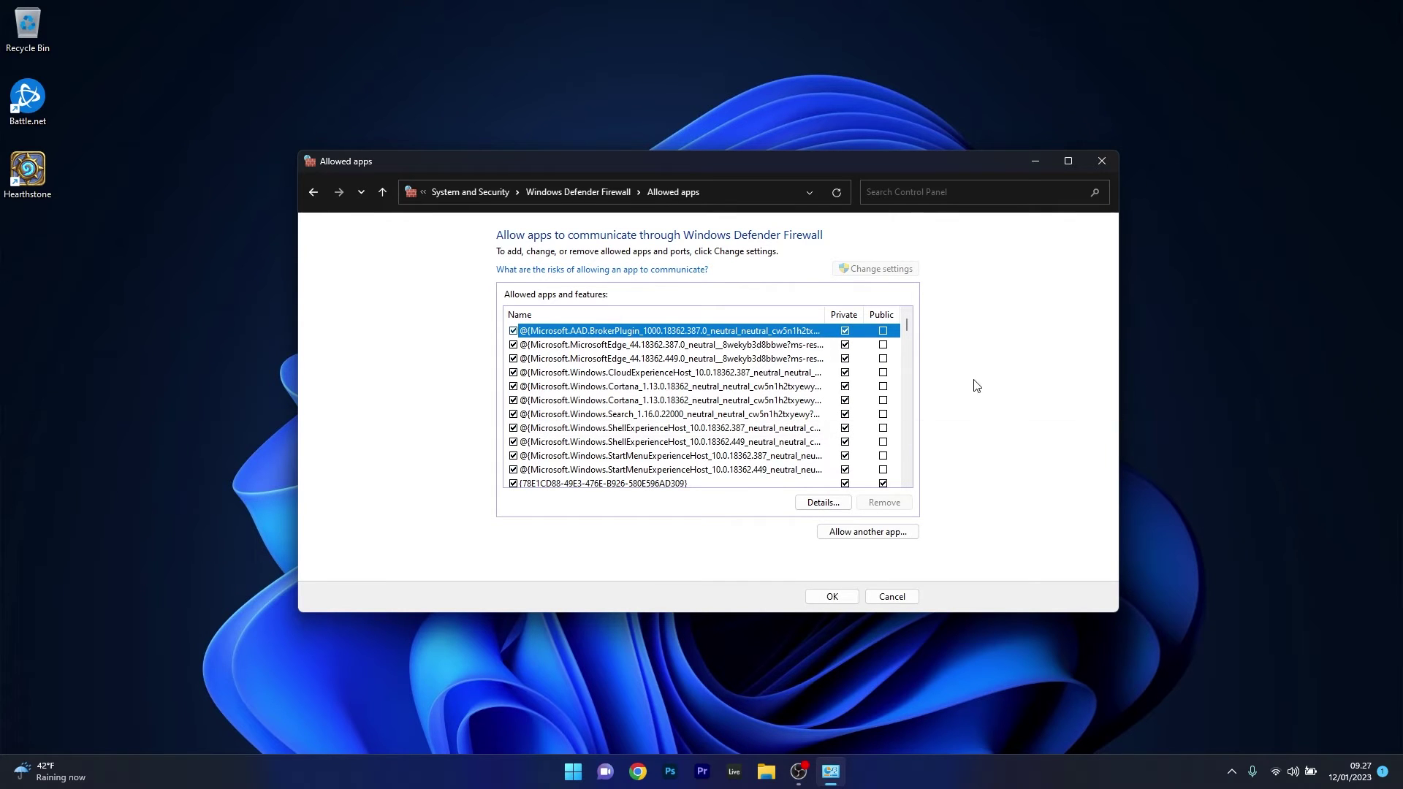
{"action": "left_click_drag", "start_coordinate": [907, 326], "coordinate": [914, 384]}
{"action": "left_click", "coordinate": [584, 359]}
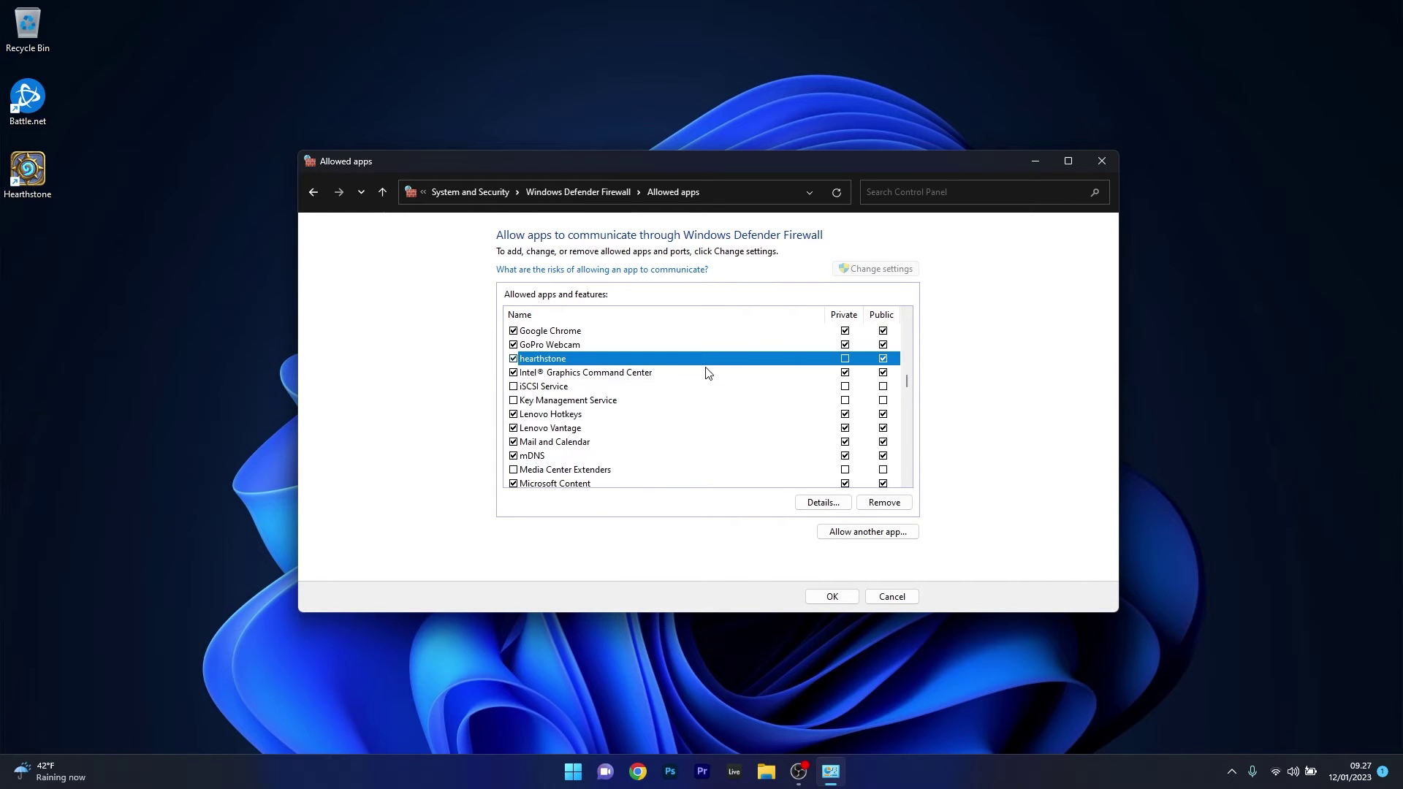
{"action": "left_click", "coordinate": [846, 359]}
{"action": "left_click", "coordinate": [832, 597]}
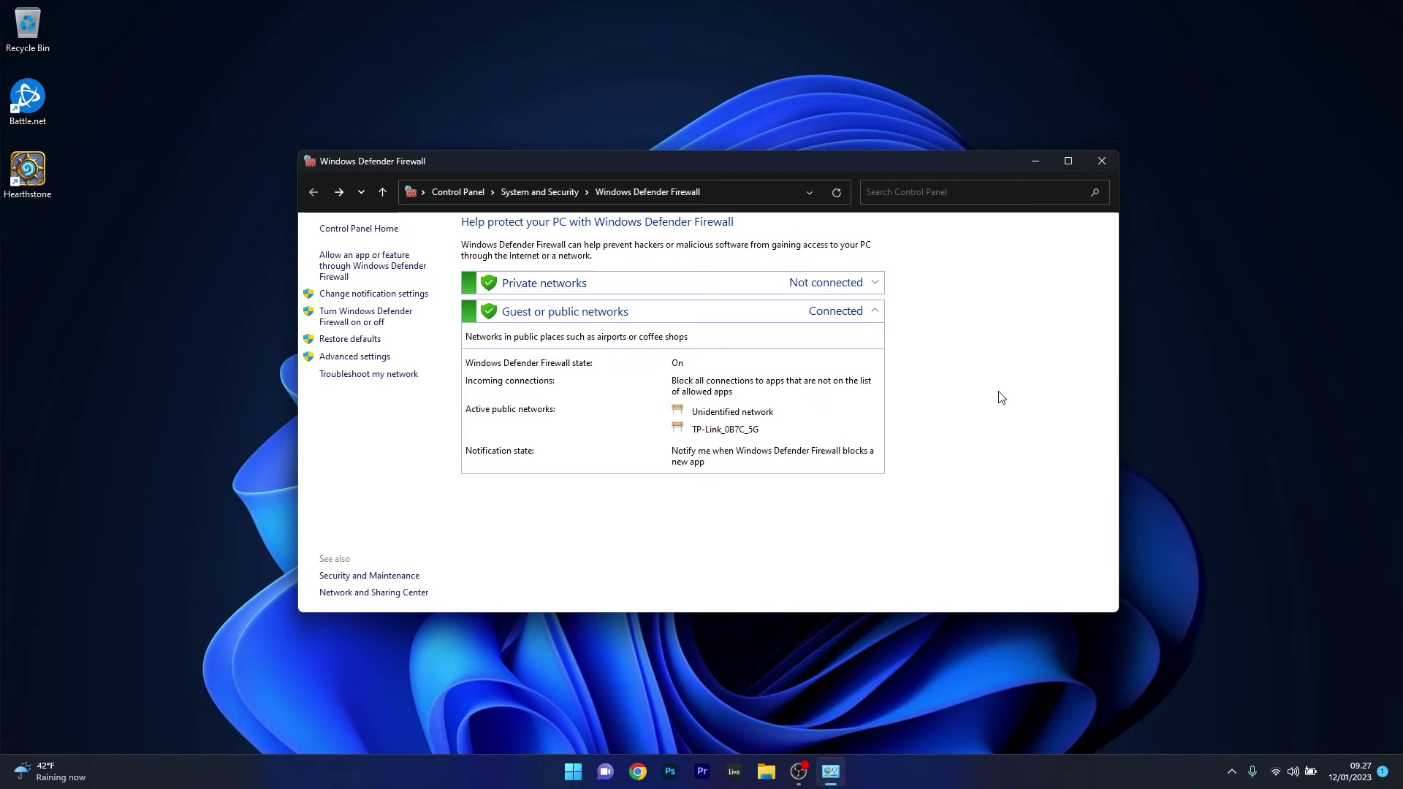
{"action": "left_click", "coordinate": [1091, 164]}
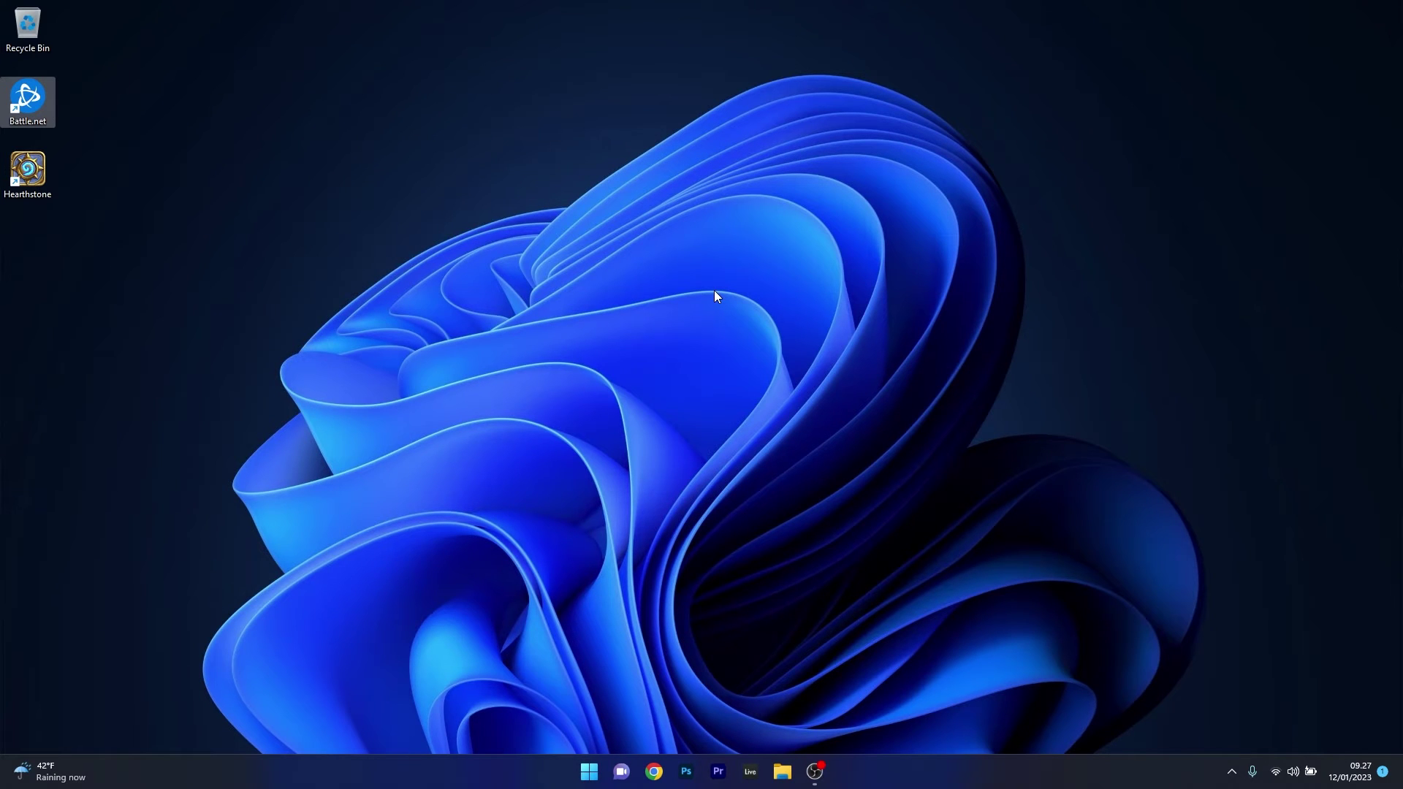
Step: In the Hearthstone desktop shortcut's compatibility properties, enable running as an administrator and compatibility mode, and save the settings
{"action": "left_click", "coordinate": [715, 290]}
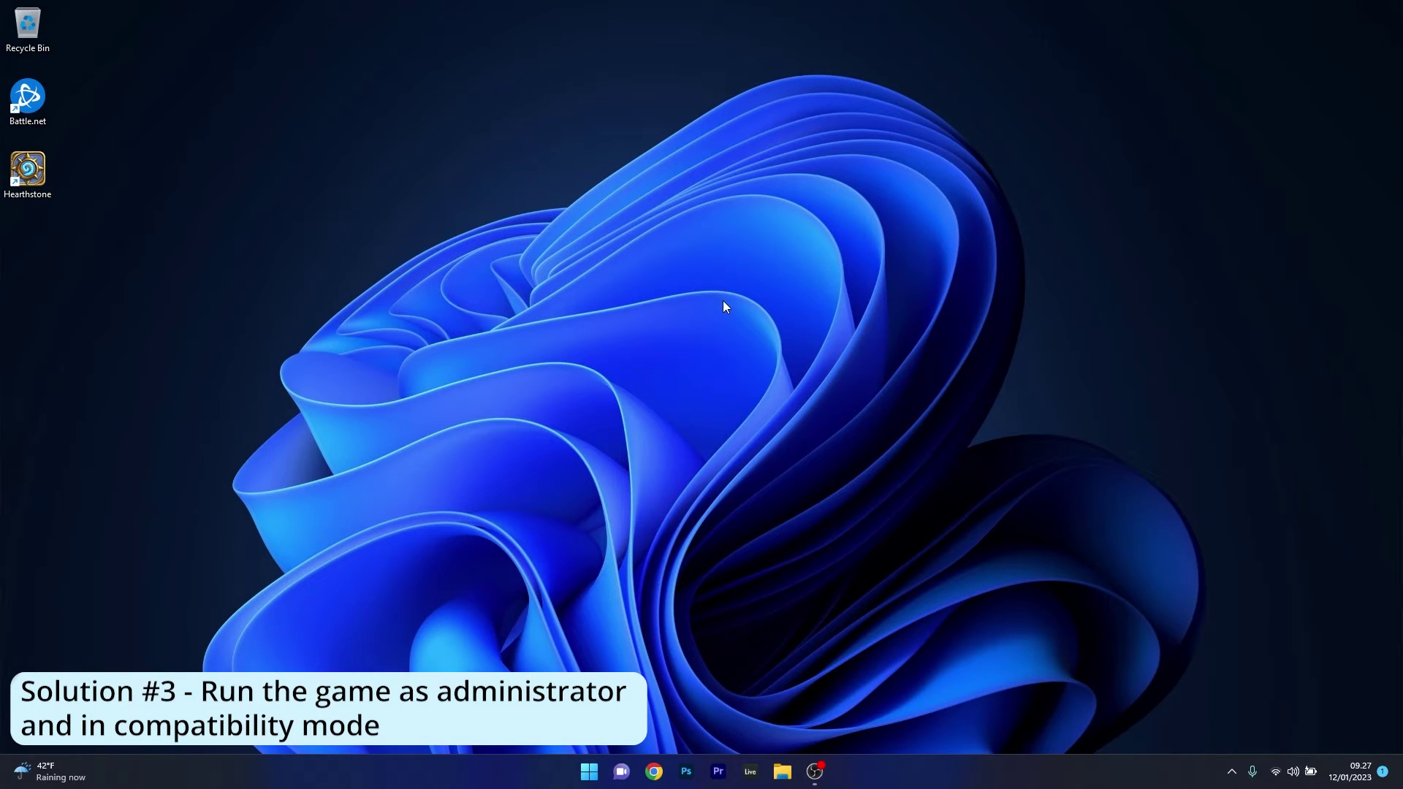
{"action": "right_click", "coordinate": [40, 174]}
{"action": "left_click", "coordinate": [154, 383]}
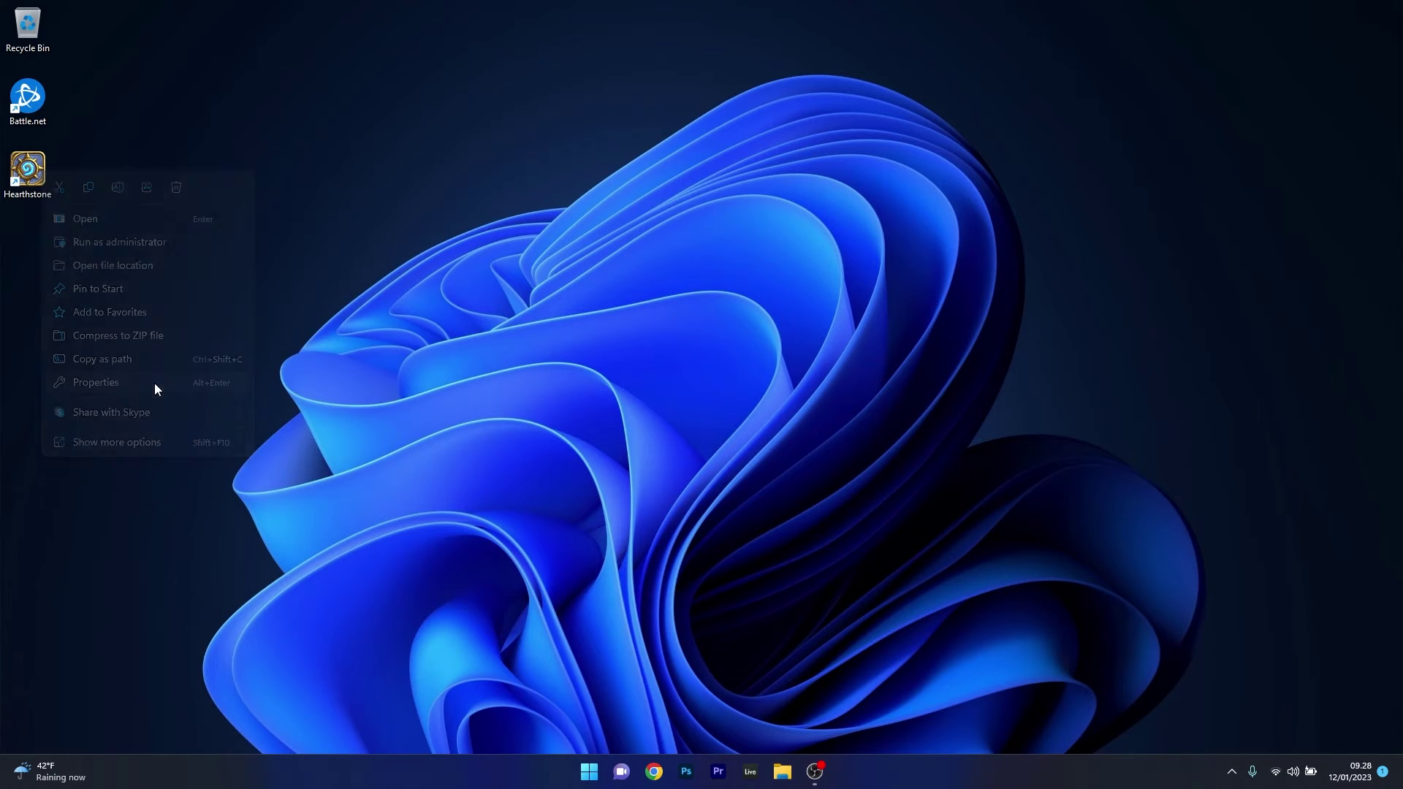
{"action": "left_click_drag", "start_coordinate": [142, 228], "coordinate": [666, 176]}
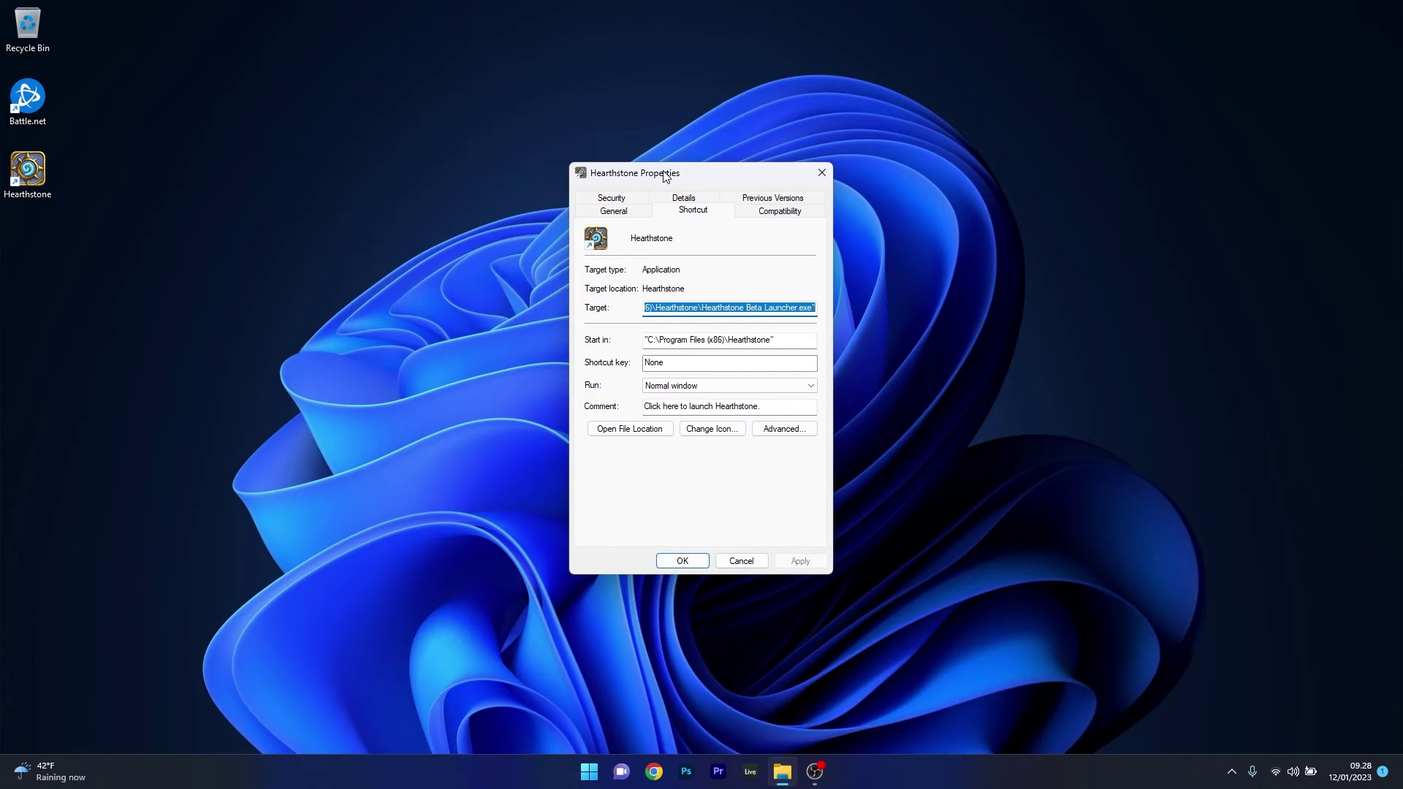
{"action": "left_click", "coordinate": [779, 211]}
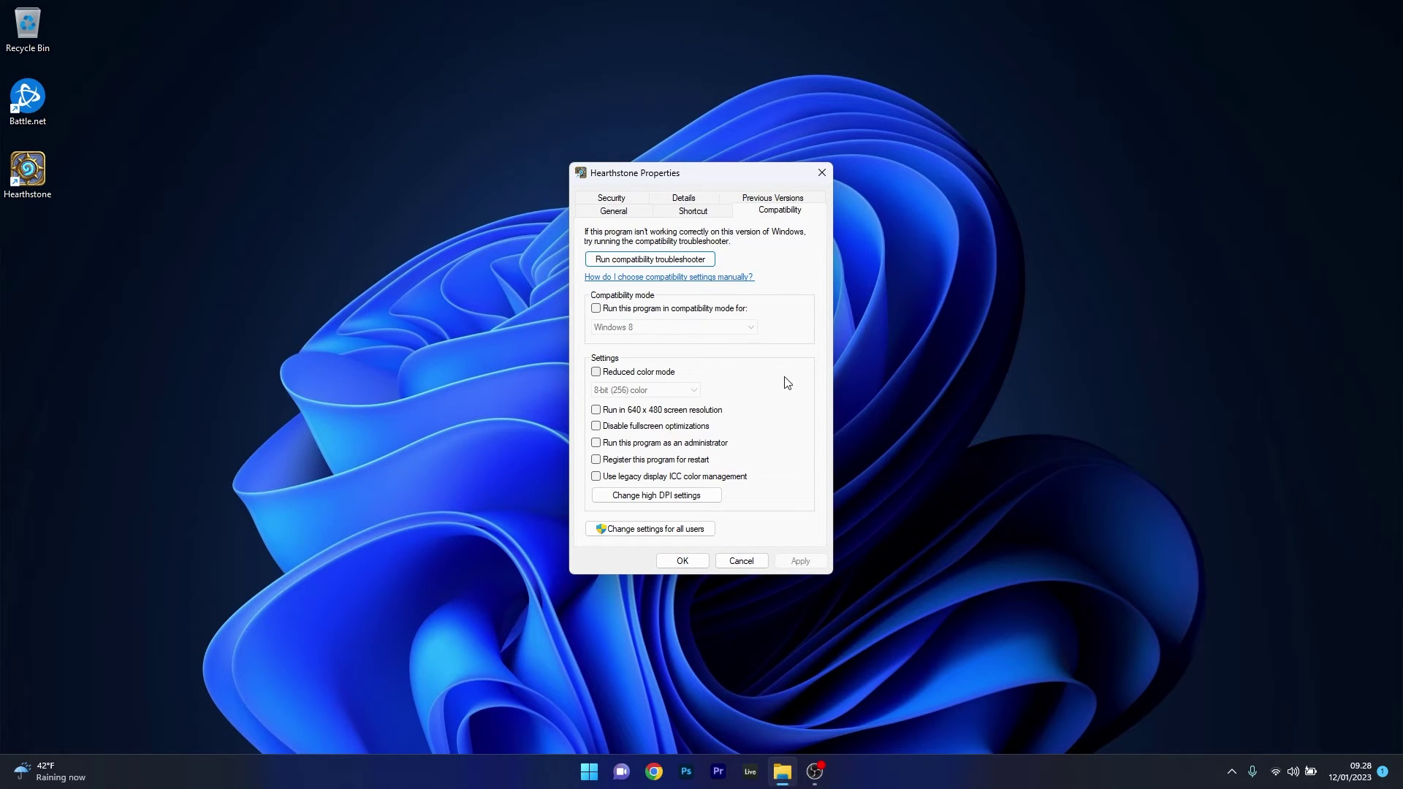
{"action": "left_click", "coordinate": [595, 443]}
{"action": "left_click", "coordinate": [596, 309]}
{"action": "left_click", "coordinate": [682, 561]}
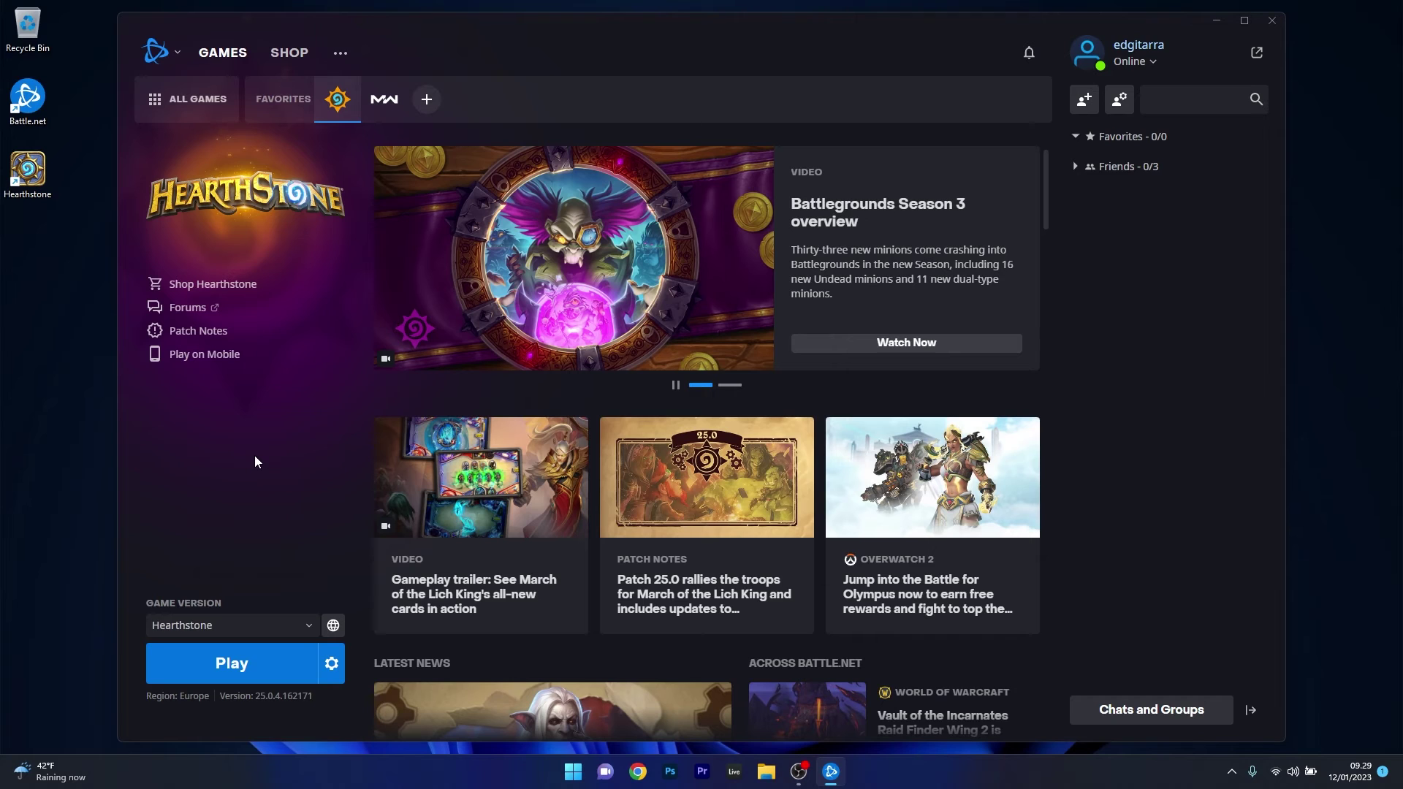
Step: Run Scan and Repair on the Hearthstone installation in Battle.net and close the client
{"action": "left_click", "coordinate": [333, 665]}
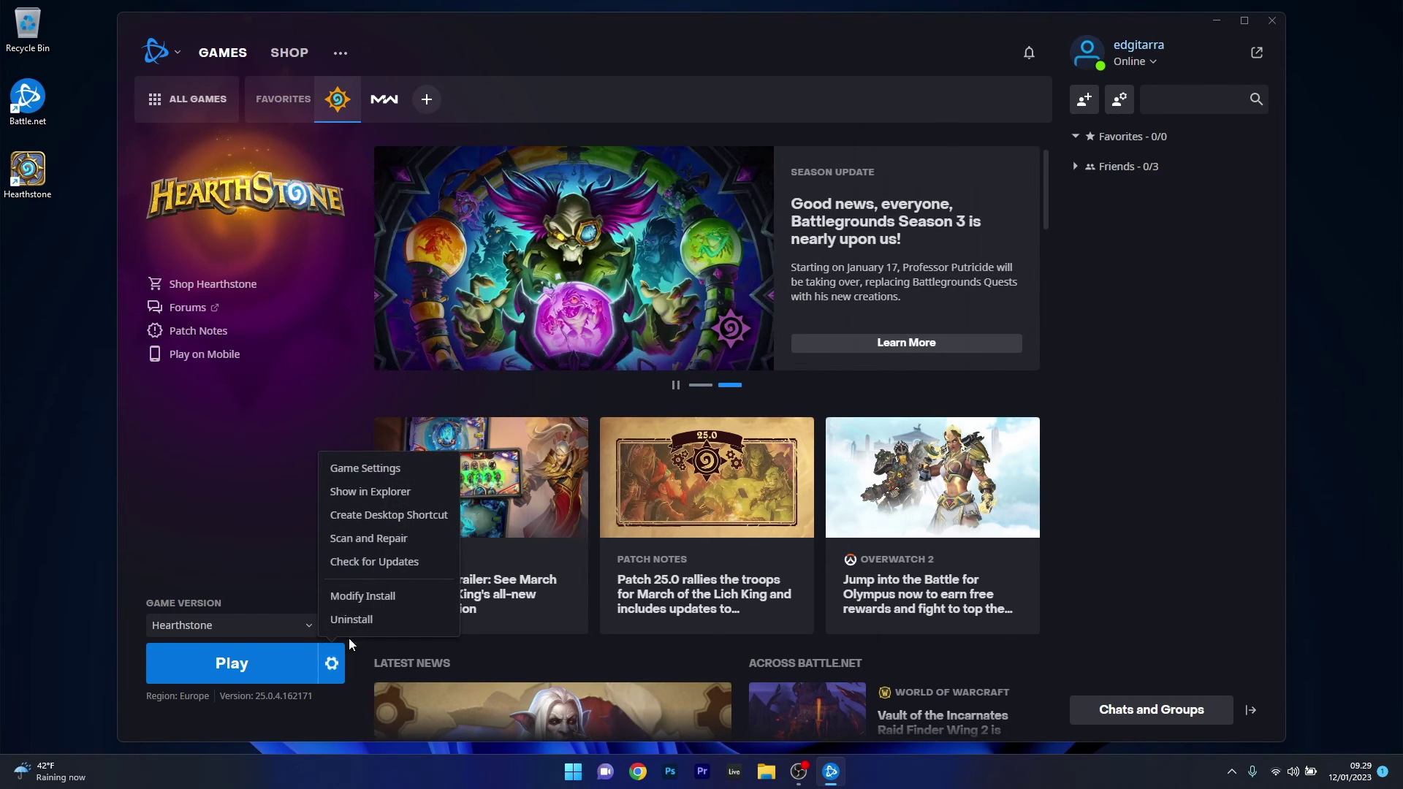
{"action": "left_click", "coordinate": [396, 540]}
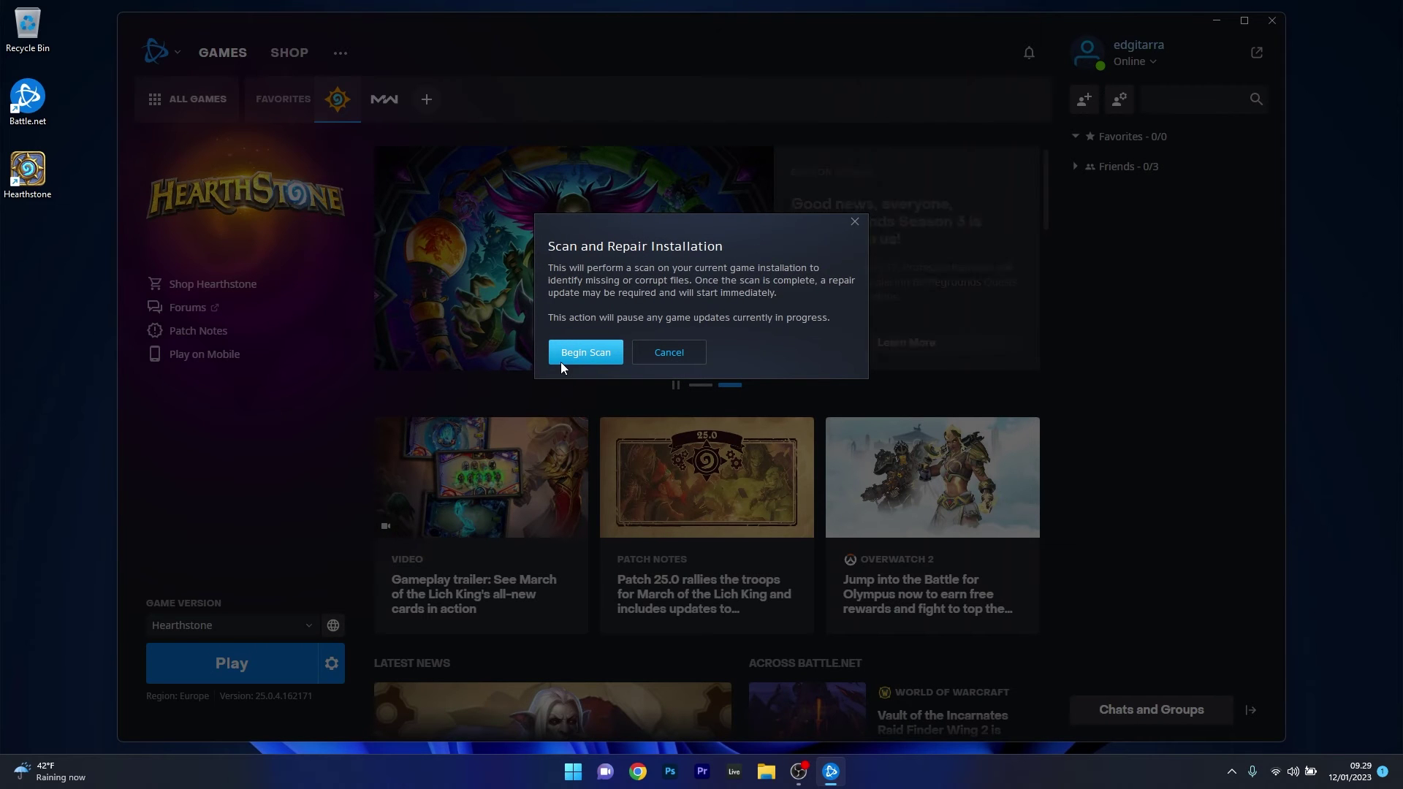
{"action": "left_click", "coordinate": [595, 353]}
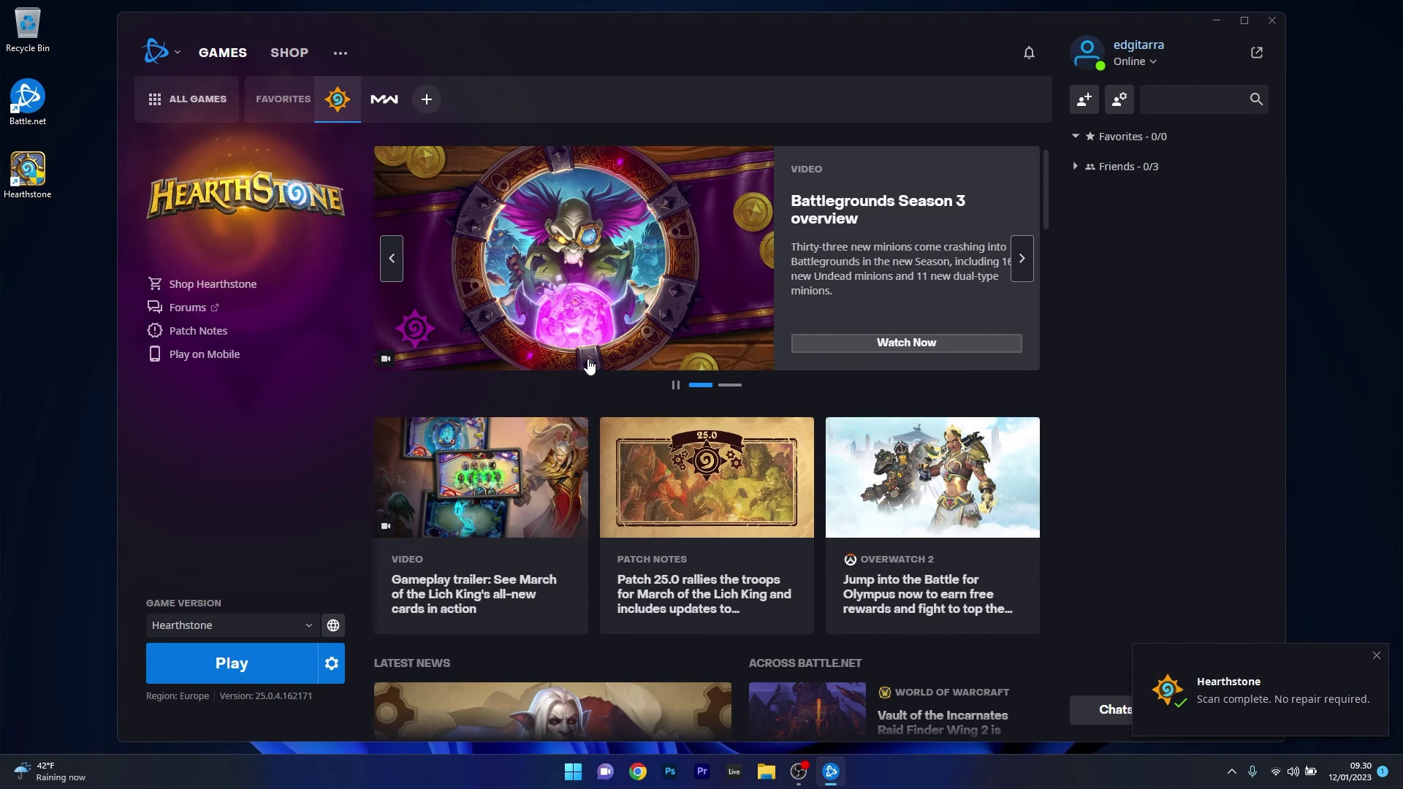
{"action": "key", "text": "alt+F4"}
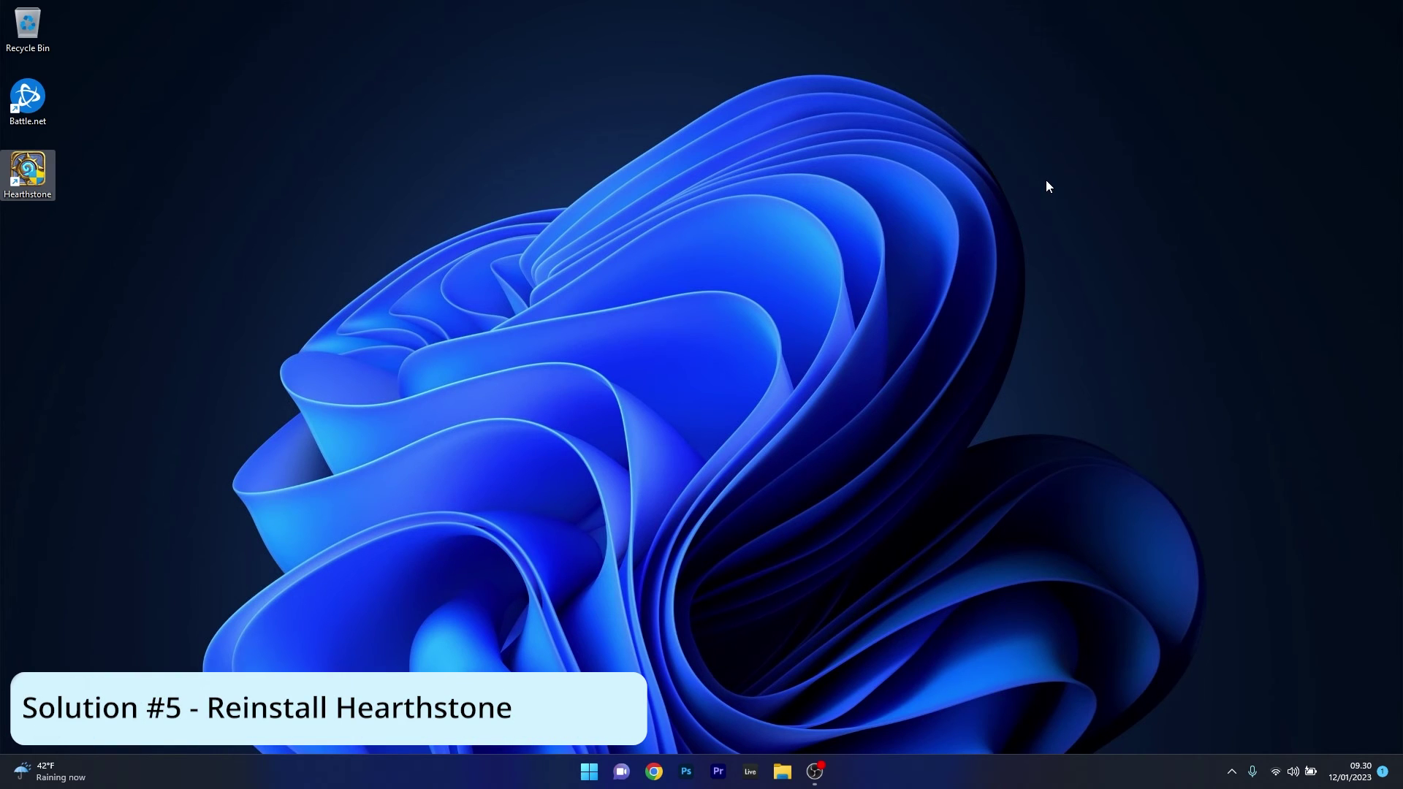
Step: Find Hearthstone among the installed apps in Windows Settings, show its Uninstall option without running it, and close Settings
{"action": "left_click", "coordinate": [589, 771]}
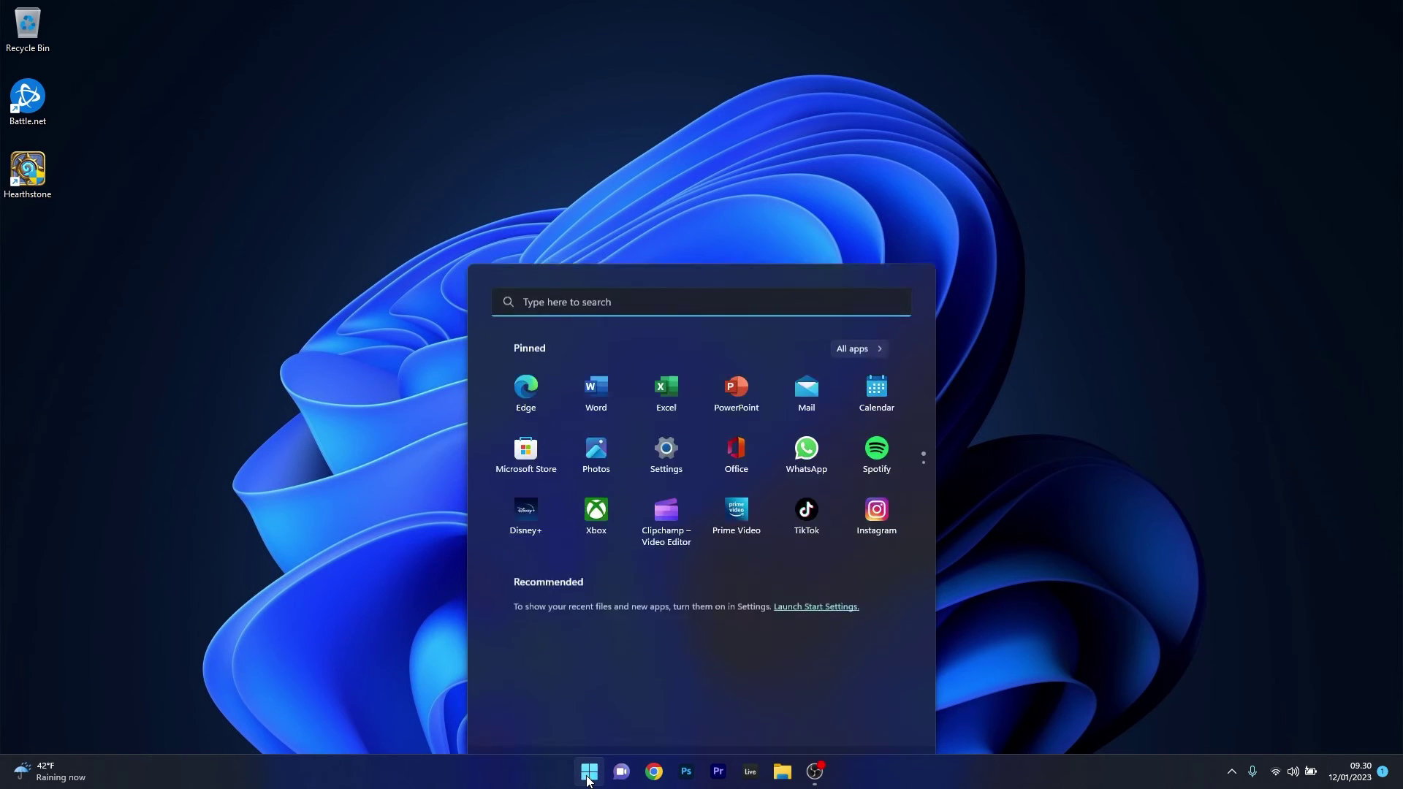
{"action": "left_click", "coordinate": [673, 407]}
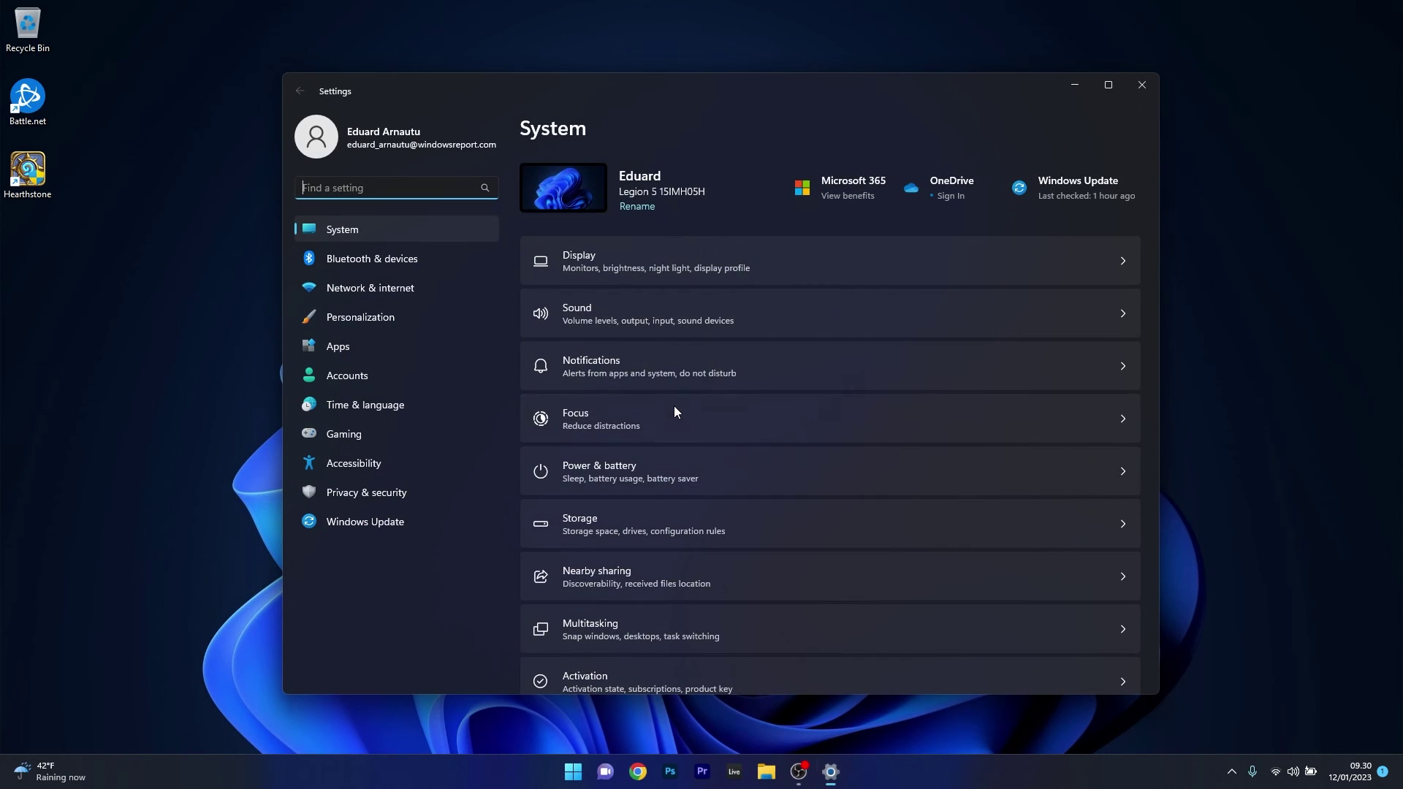
{"action": "left_click", "coordinate": [411, 352]}
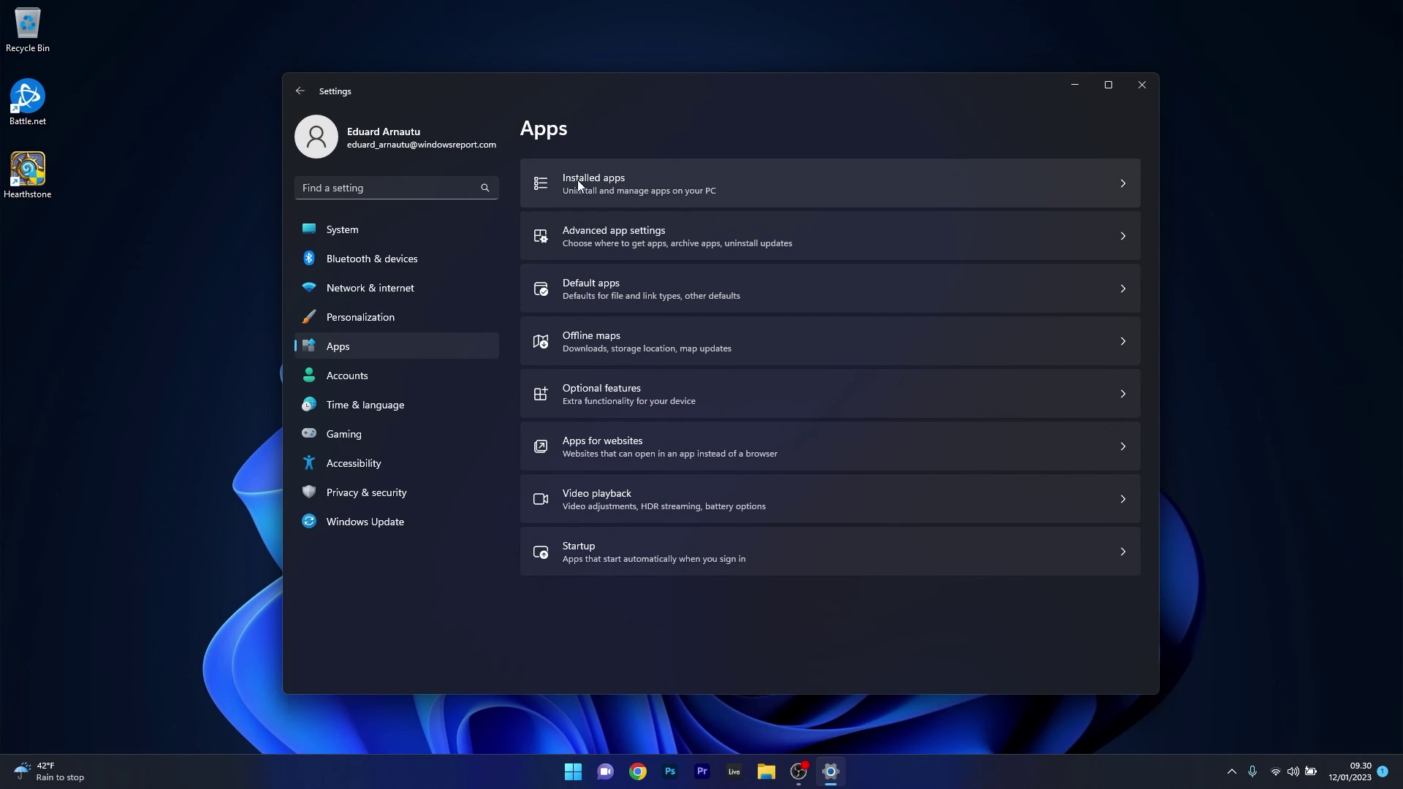
{"action": "left_click", "coordinate": [1018, 186]}
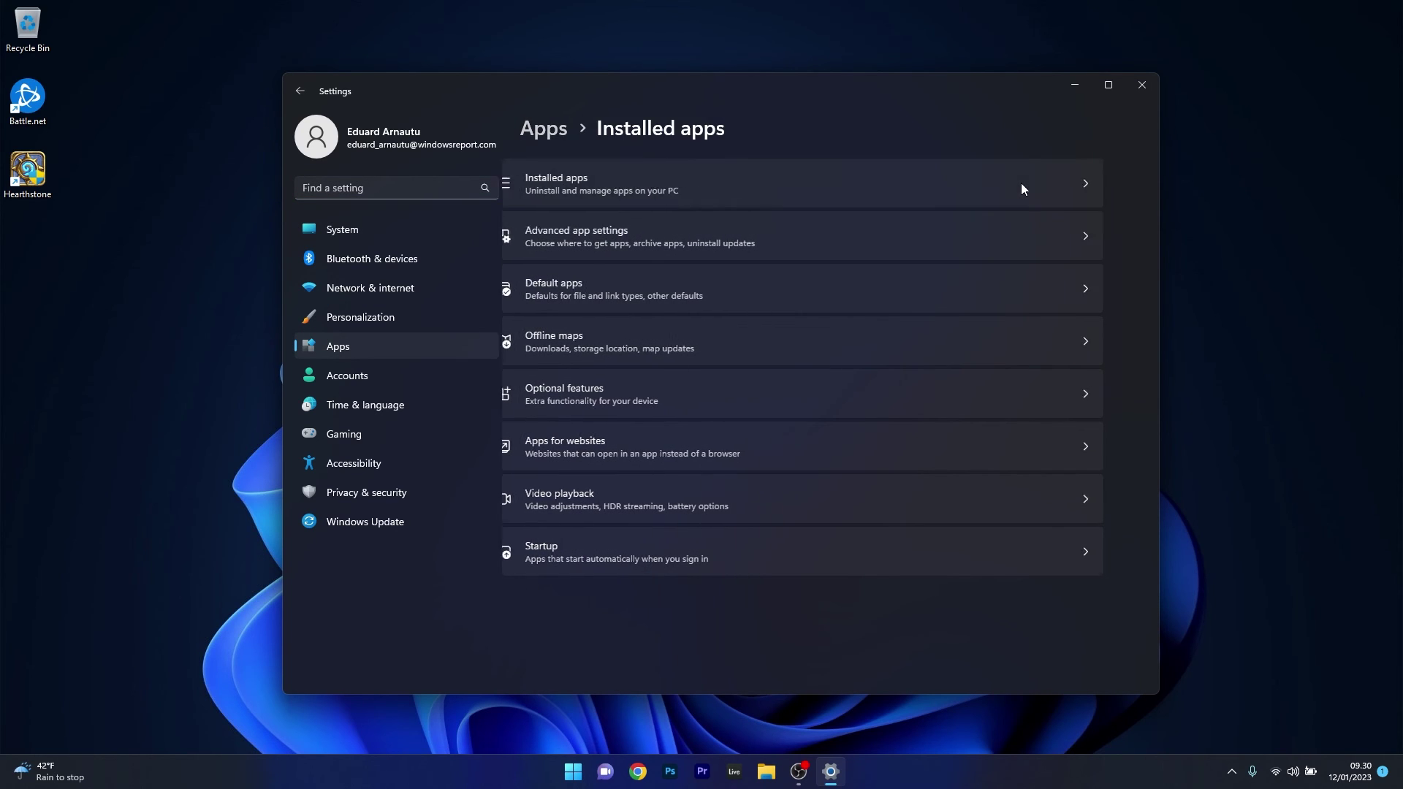
{"action": "left_click_drag", "start_coordinate": [1156, 190], "coordinate": [1160, 321]}
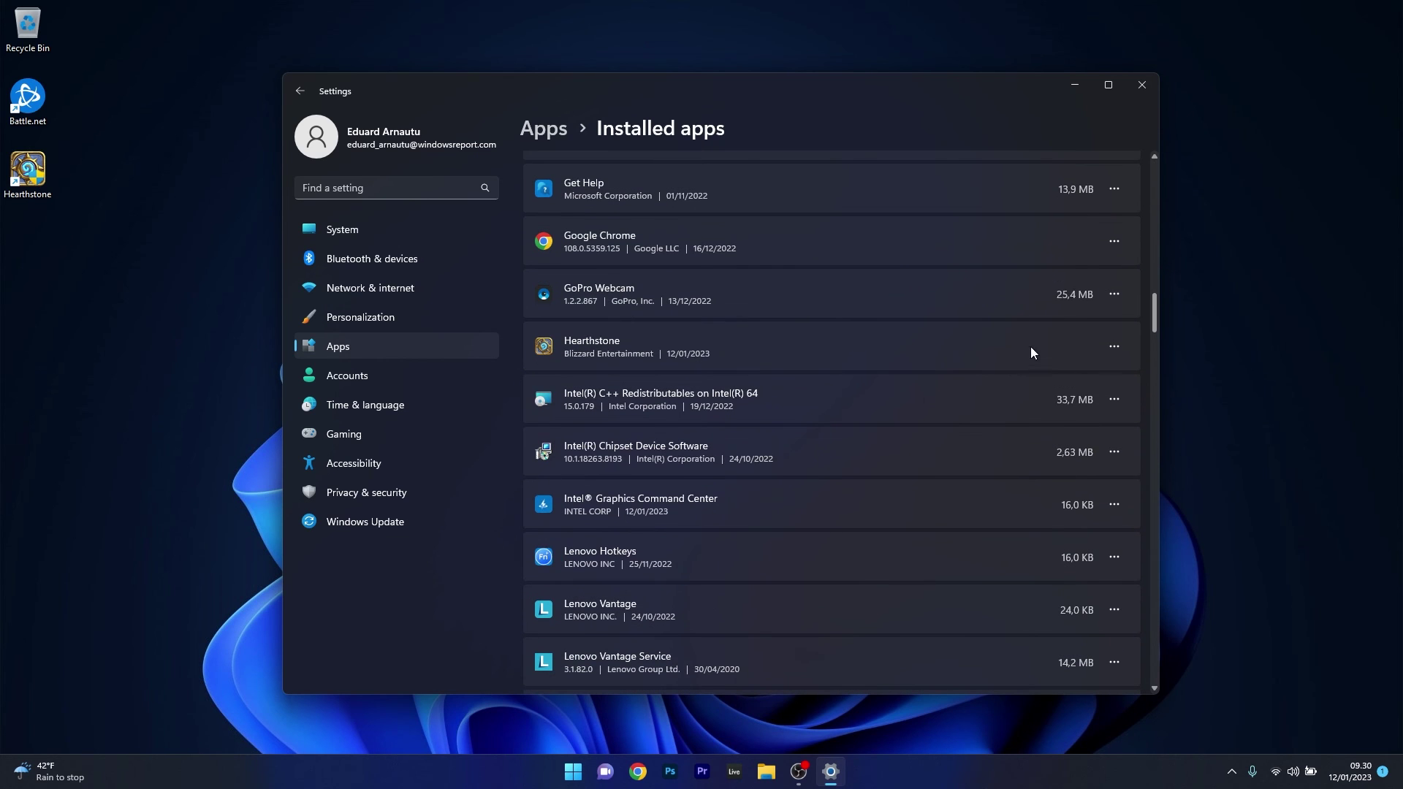
{"action": "left_click", "coordinate": [1114, 348]}
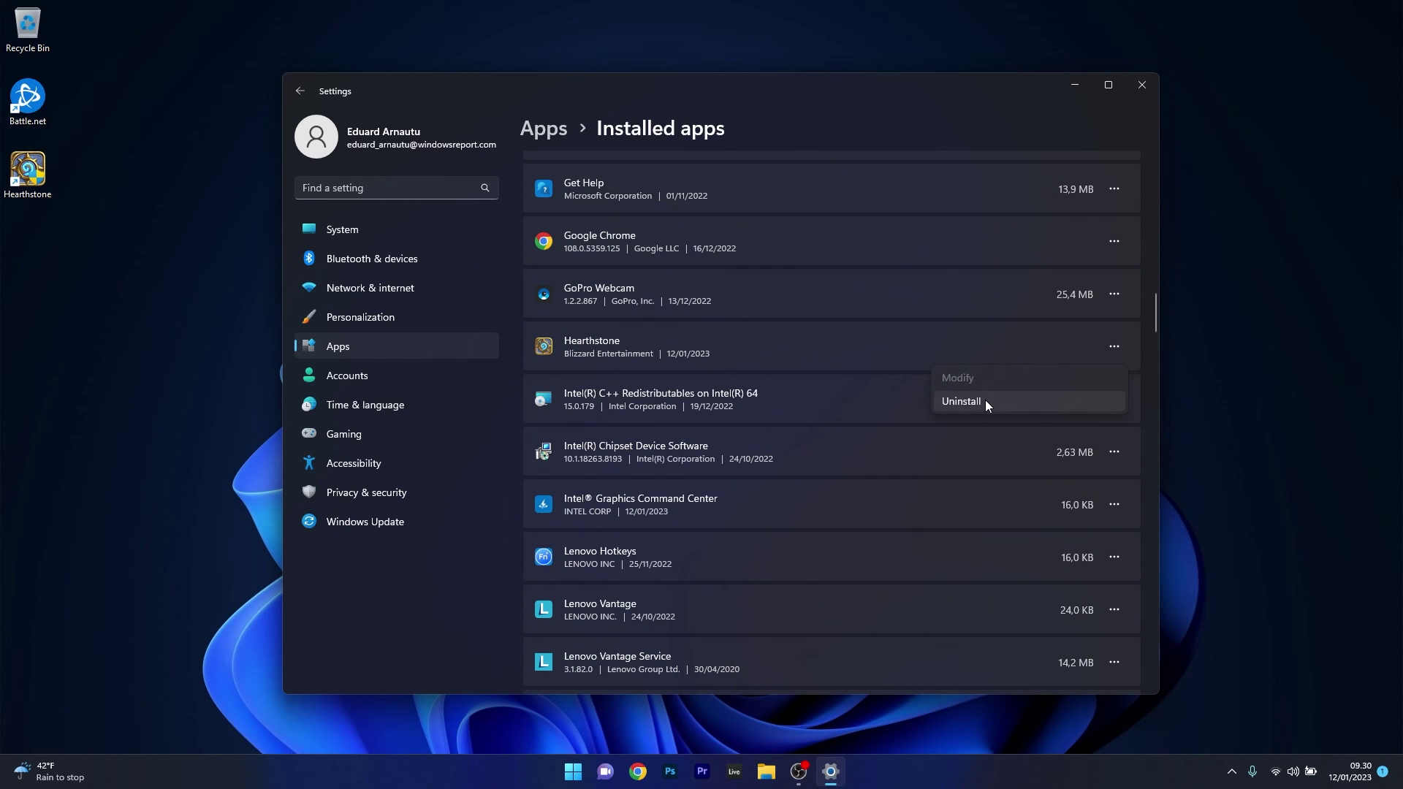
{"action": "left_click", "coordinate": [994, 338]}
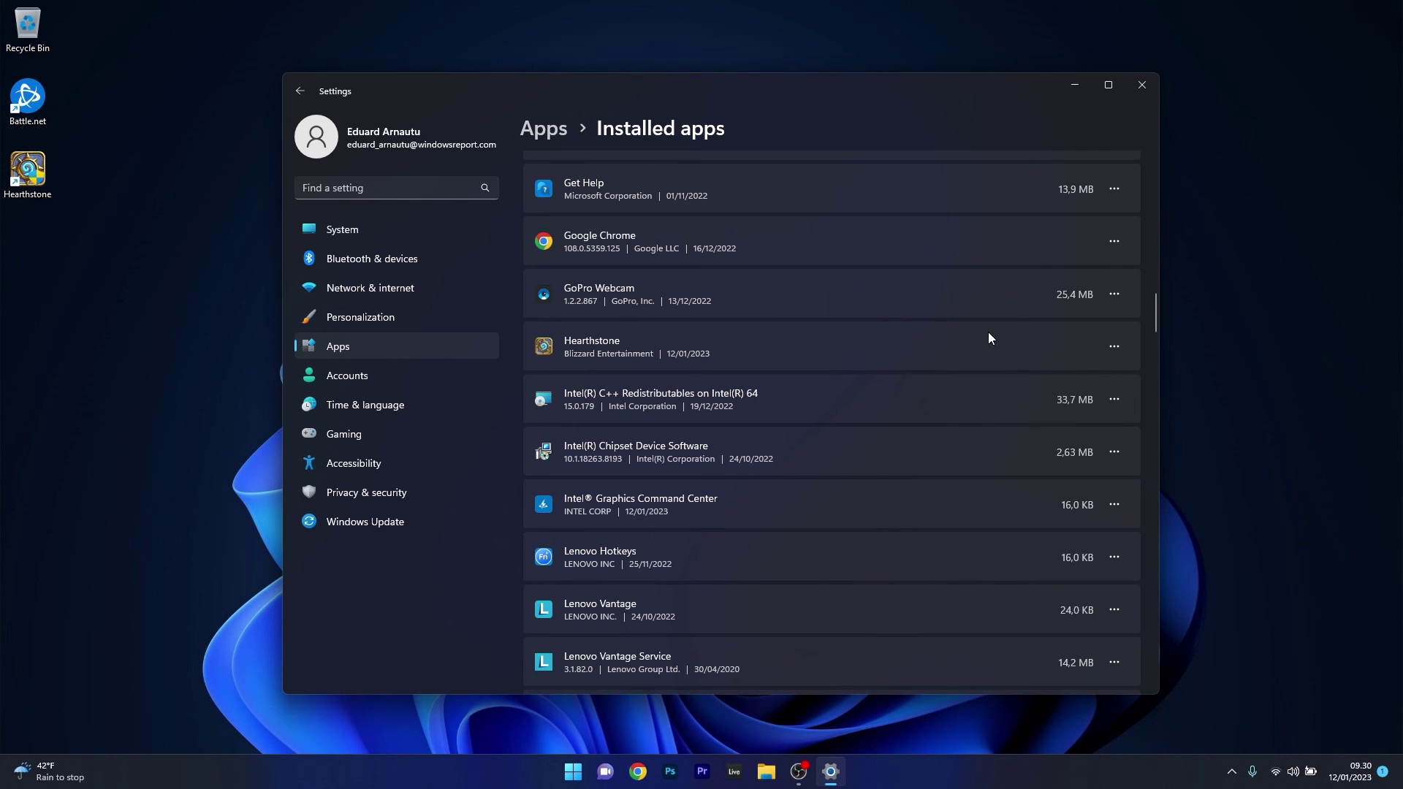
{"action": "left_click", "coordinate": [1143, 85]}
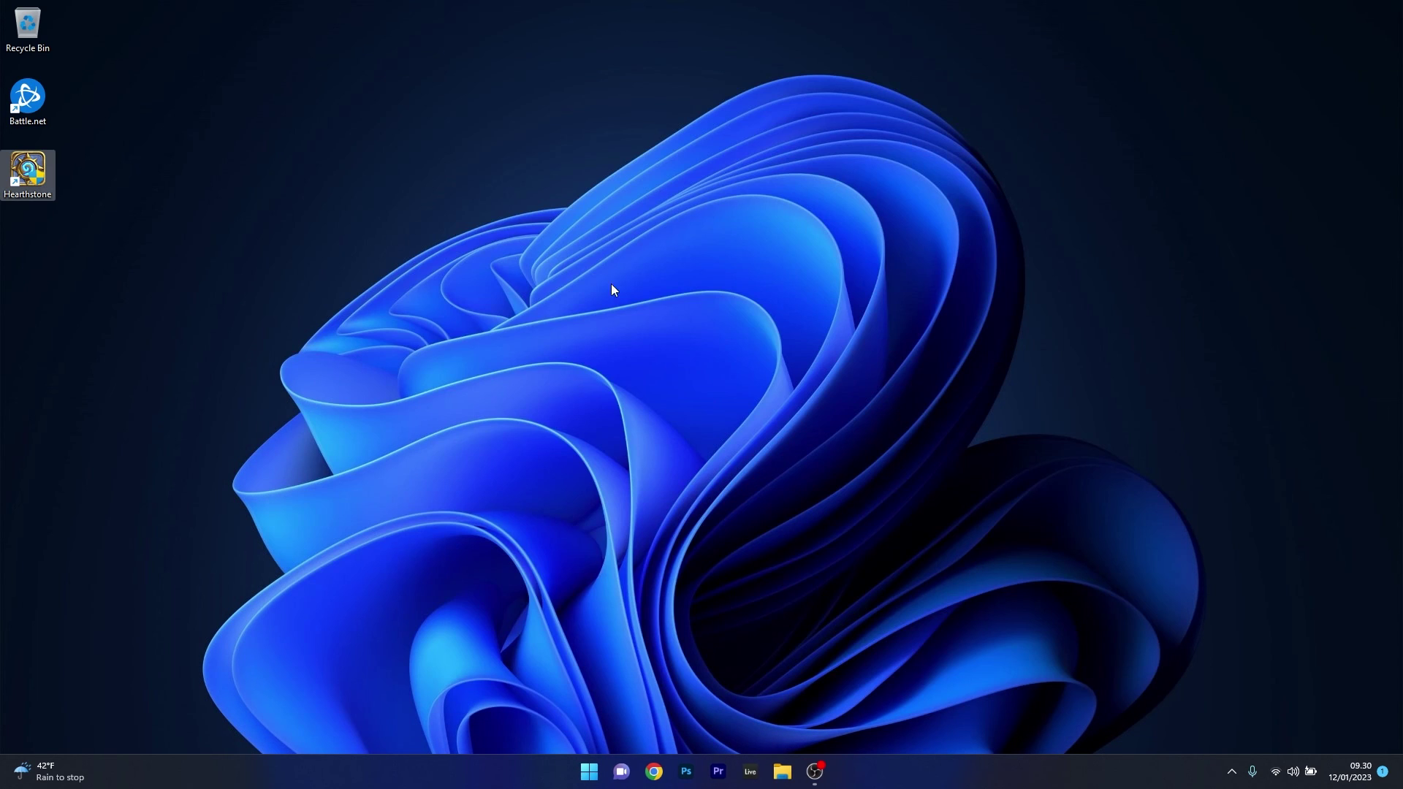
Step: Open Battle.net to view the Hearthstone page used for reinstalling the game, and close the client
{"action": "double_click", "coordinate": [31, 102]}
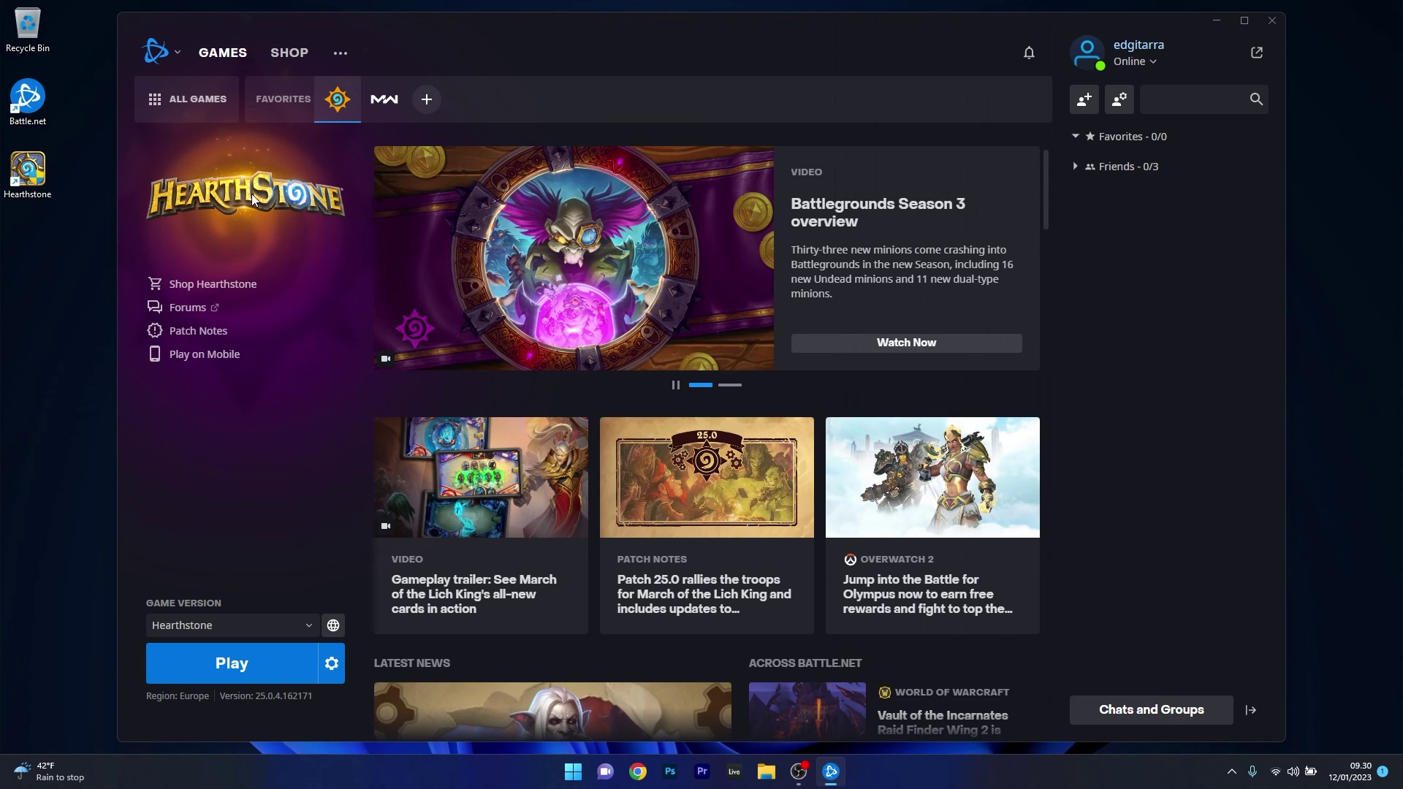
{"action": "left_click", "coordinate": [1278, 24]}
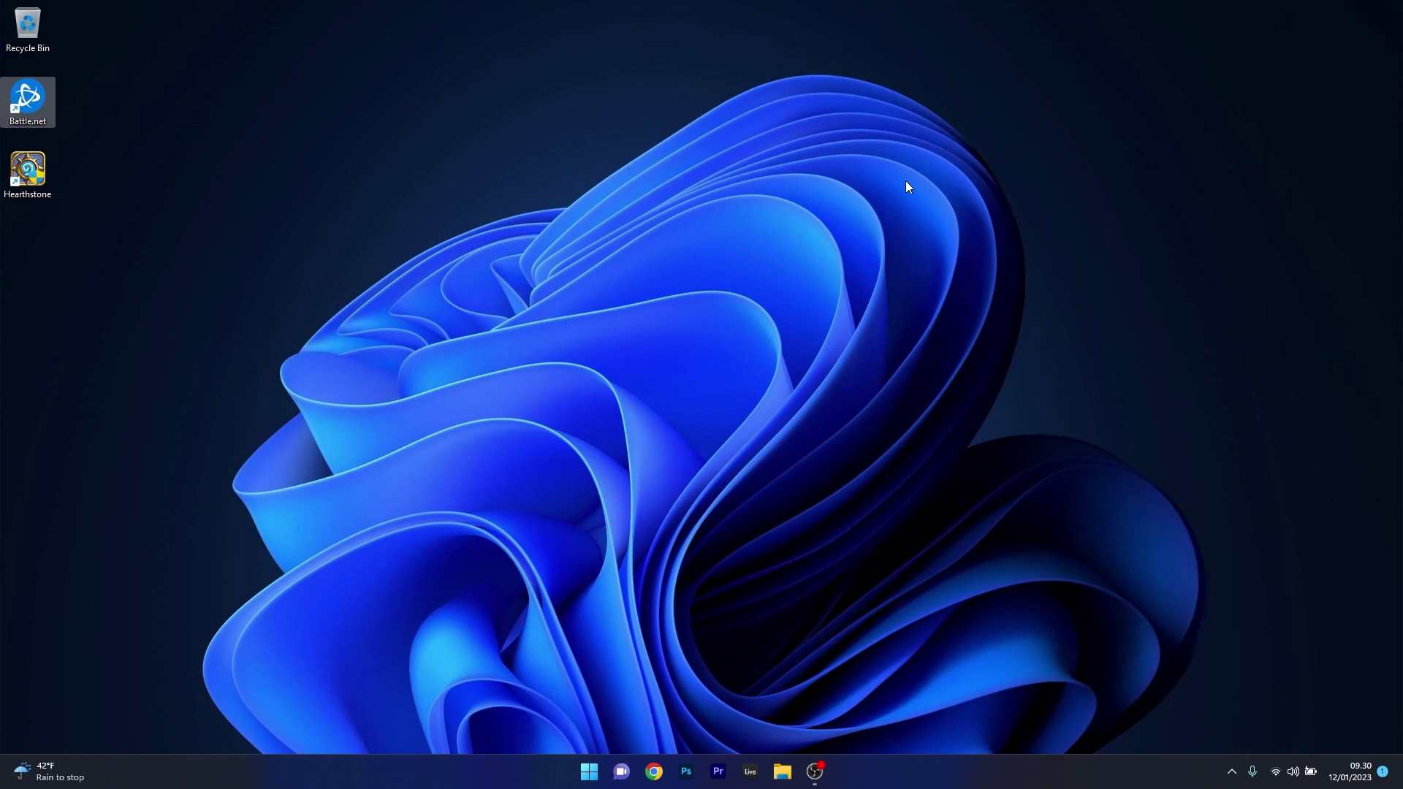